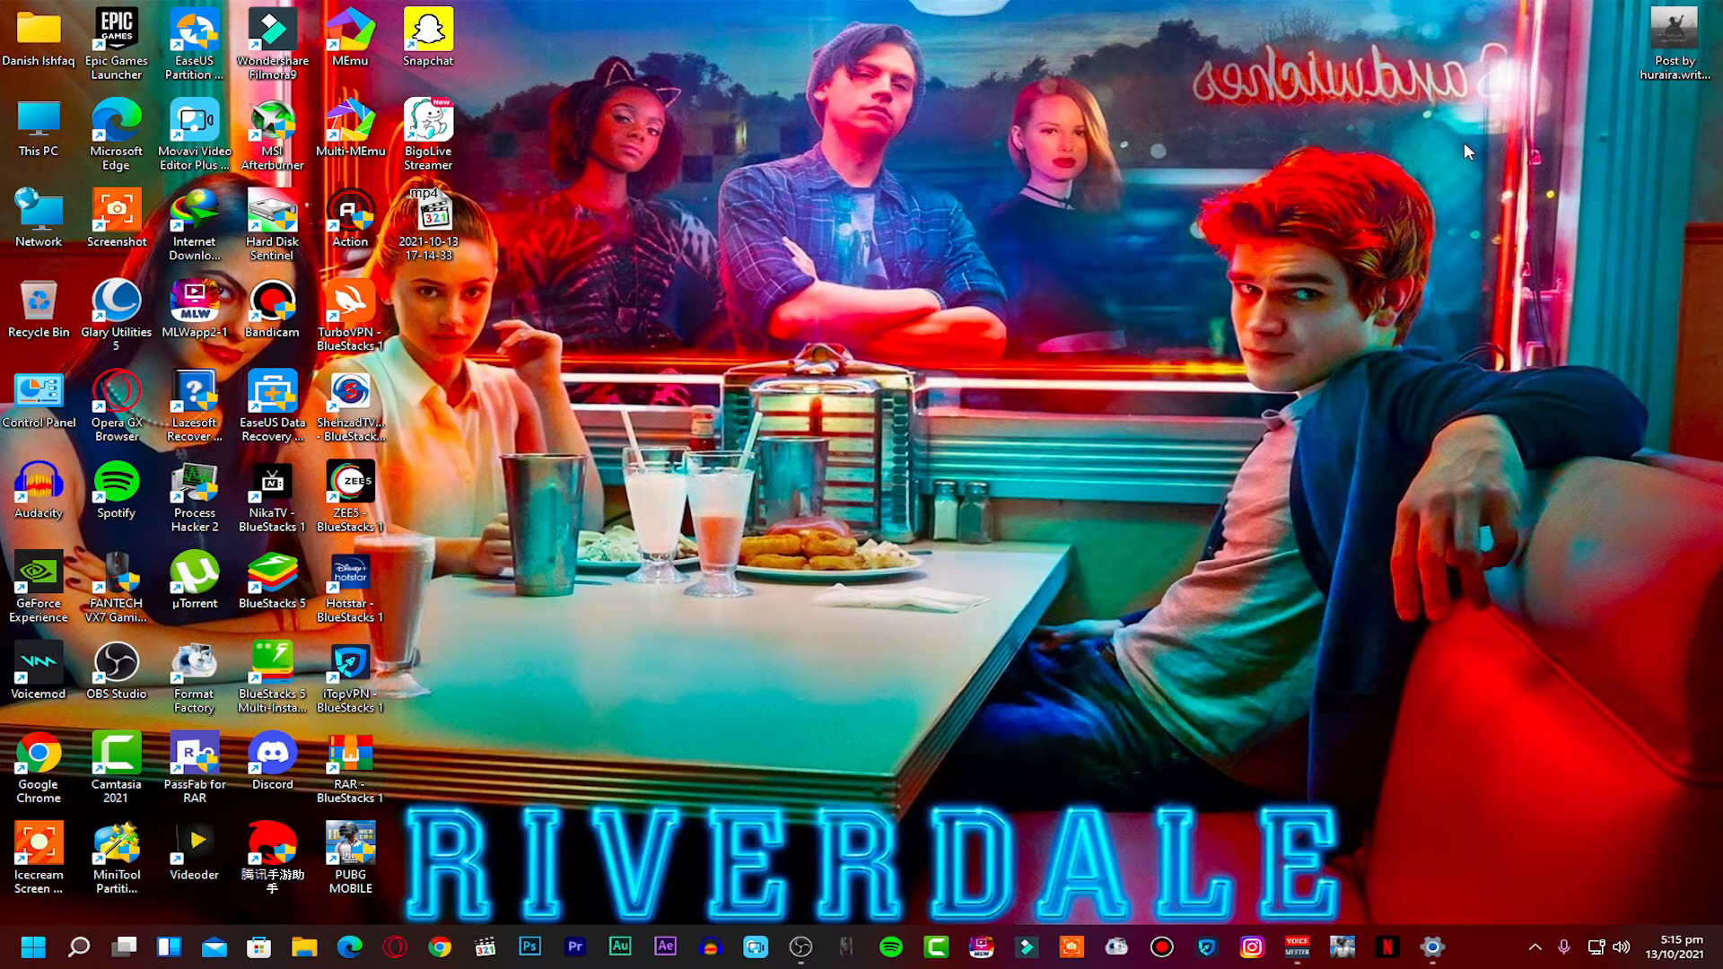
Open Chrome, search Google for "windows 11 iso" and open Microsoft's Download Windows 11 page
left_click(439, 946)
left_click(671, 538)
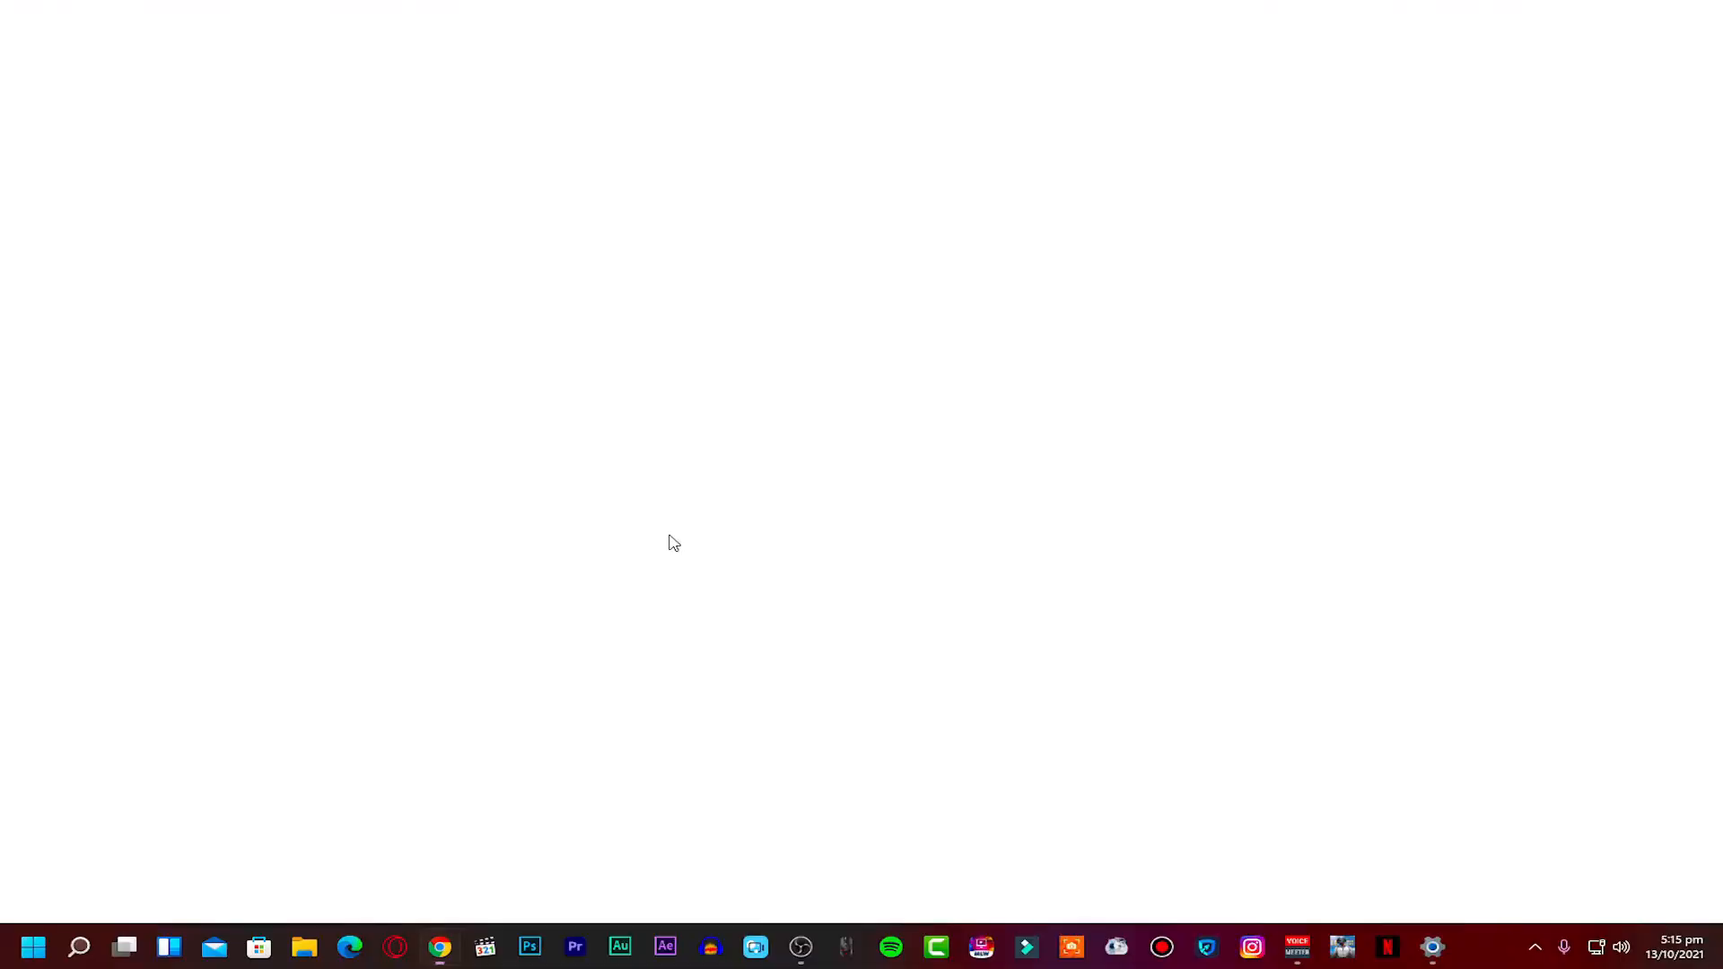
type("www.mediafire.com")
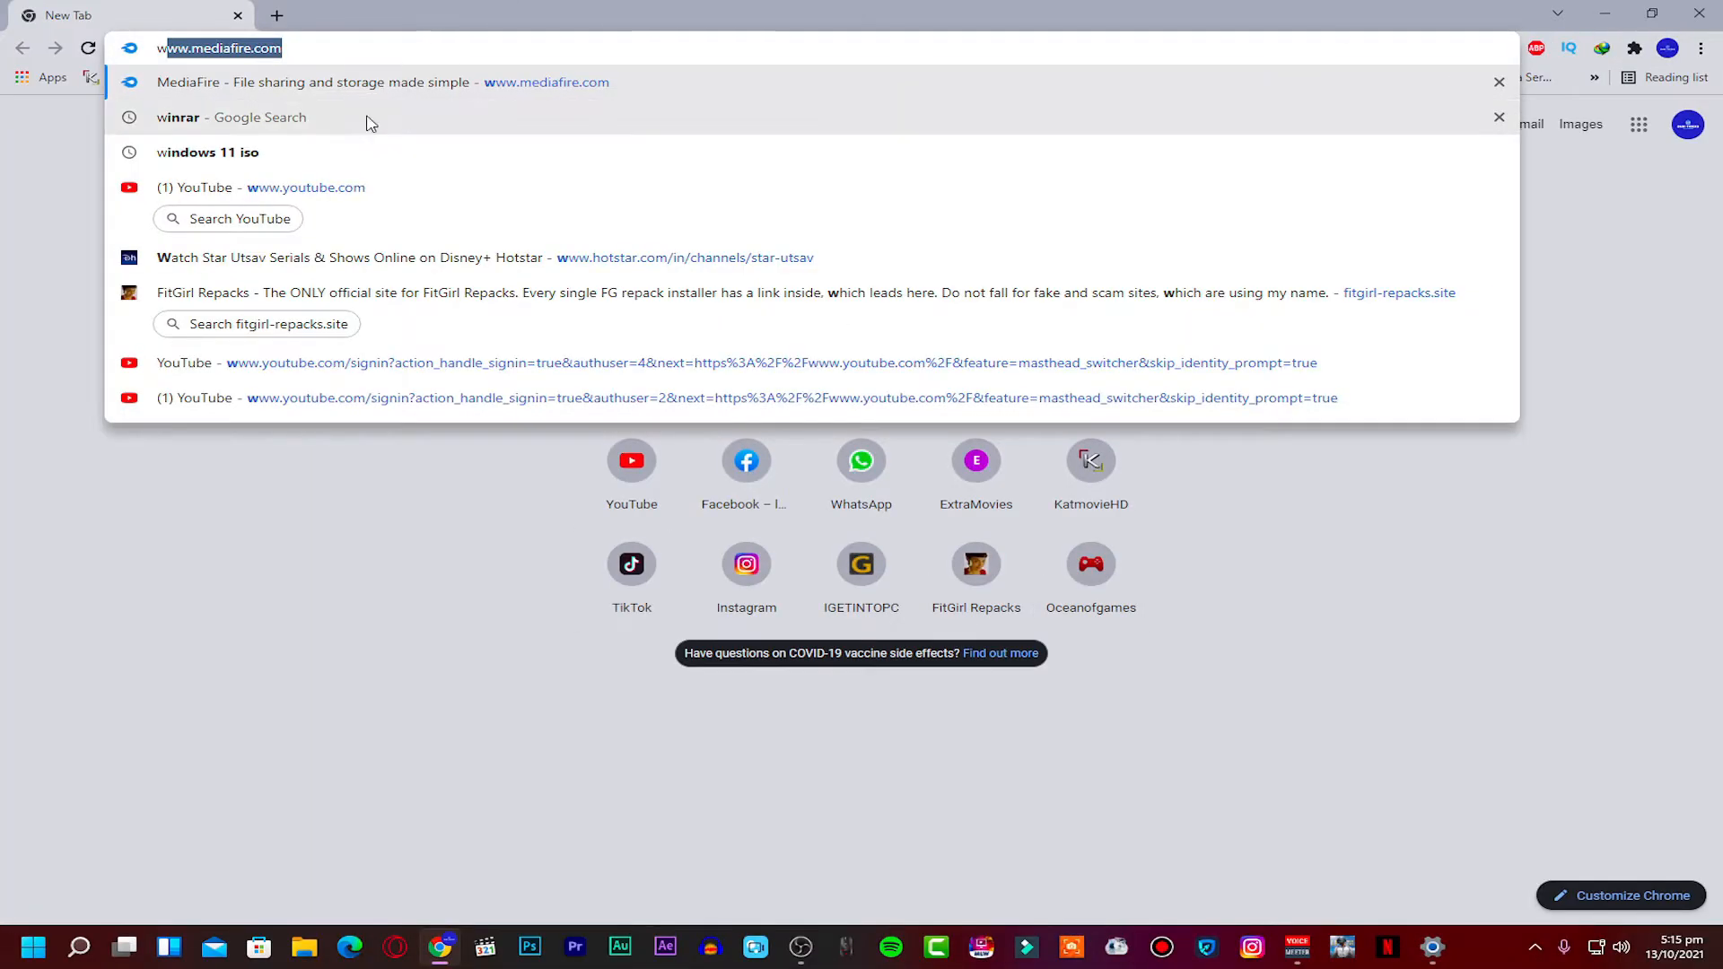
left_click(201, 155)
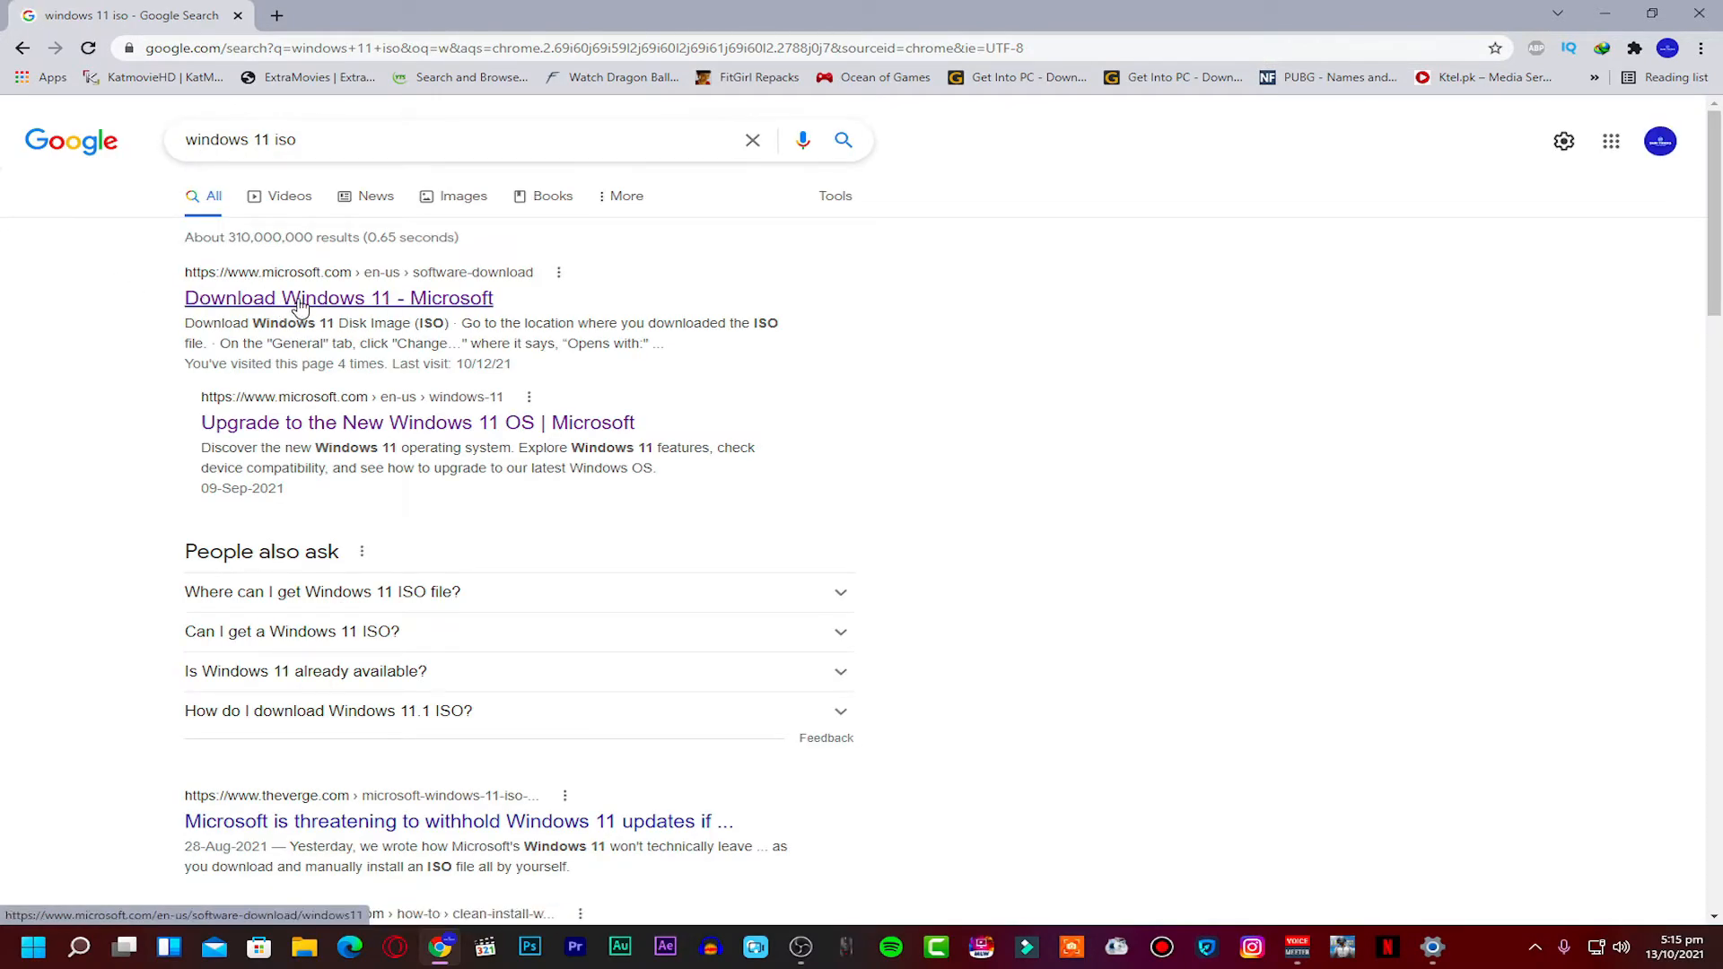
left_click(362, 303)
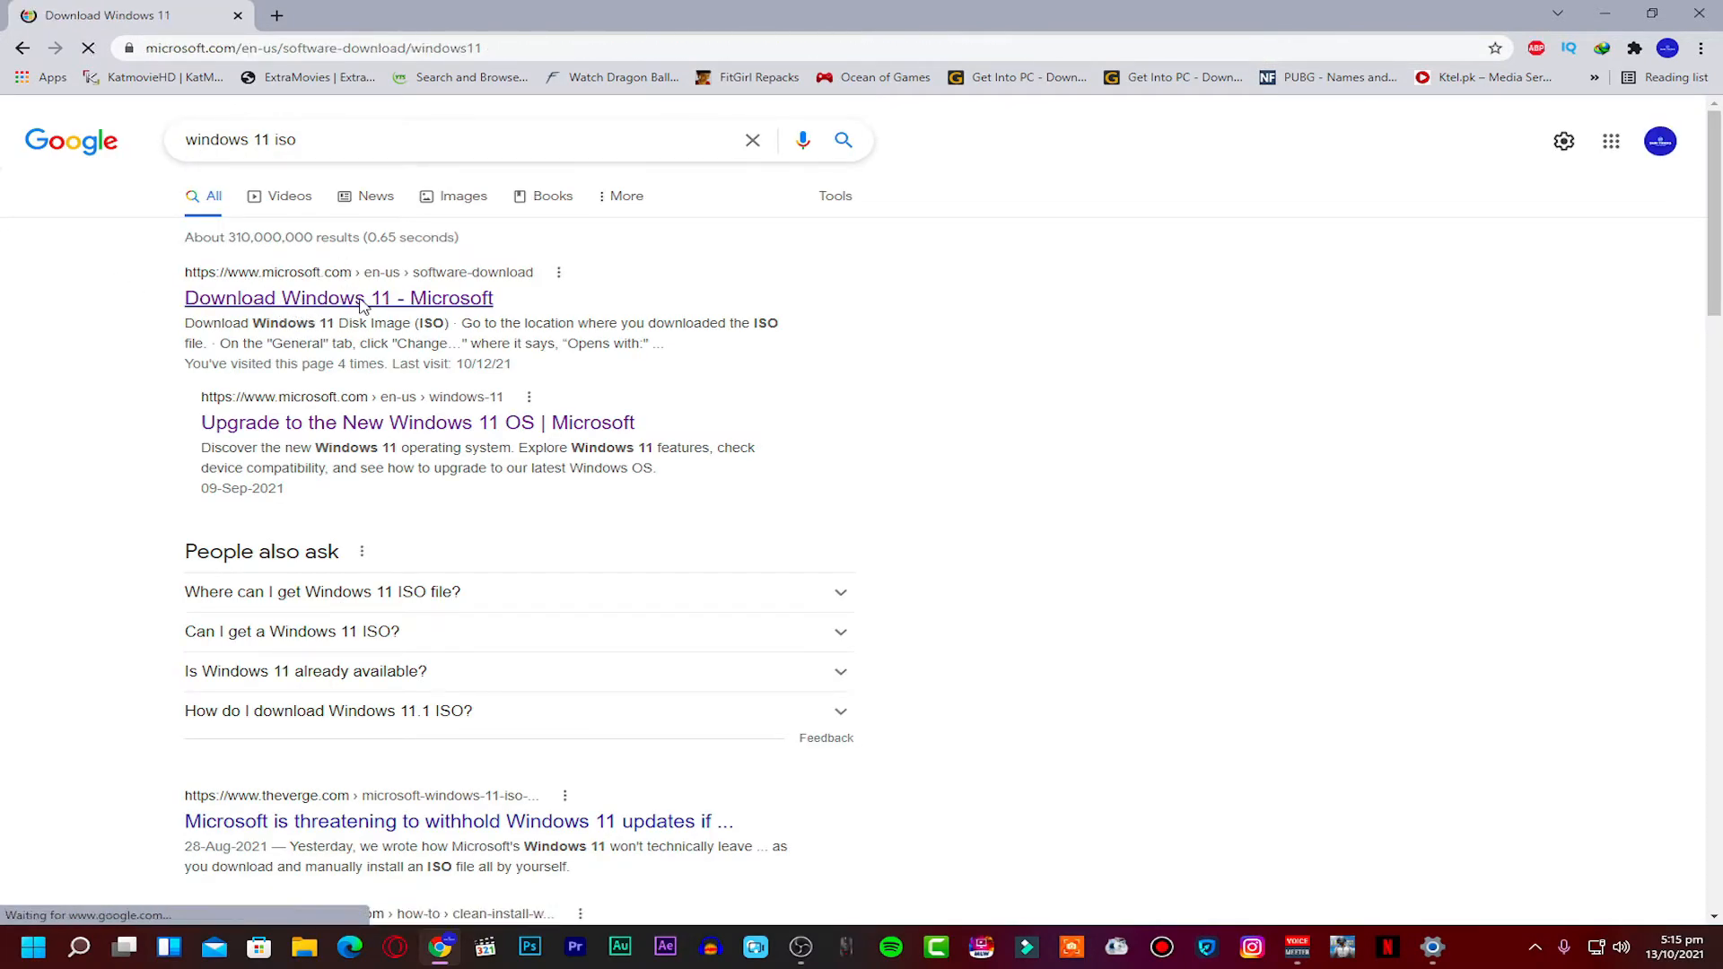
Choose Windows 11 as the disk image (ISO) on the Microsoft page, expand its preparation notes and submit the download choice
scroll(376, 376, "down", 10)
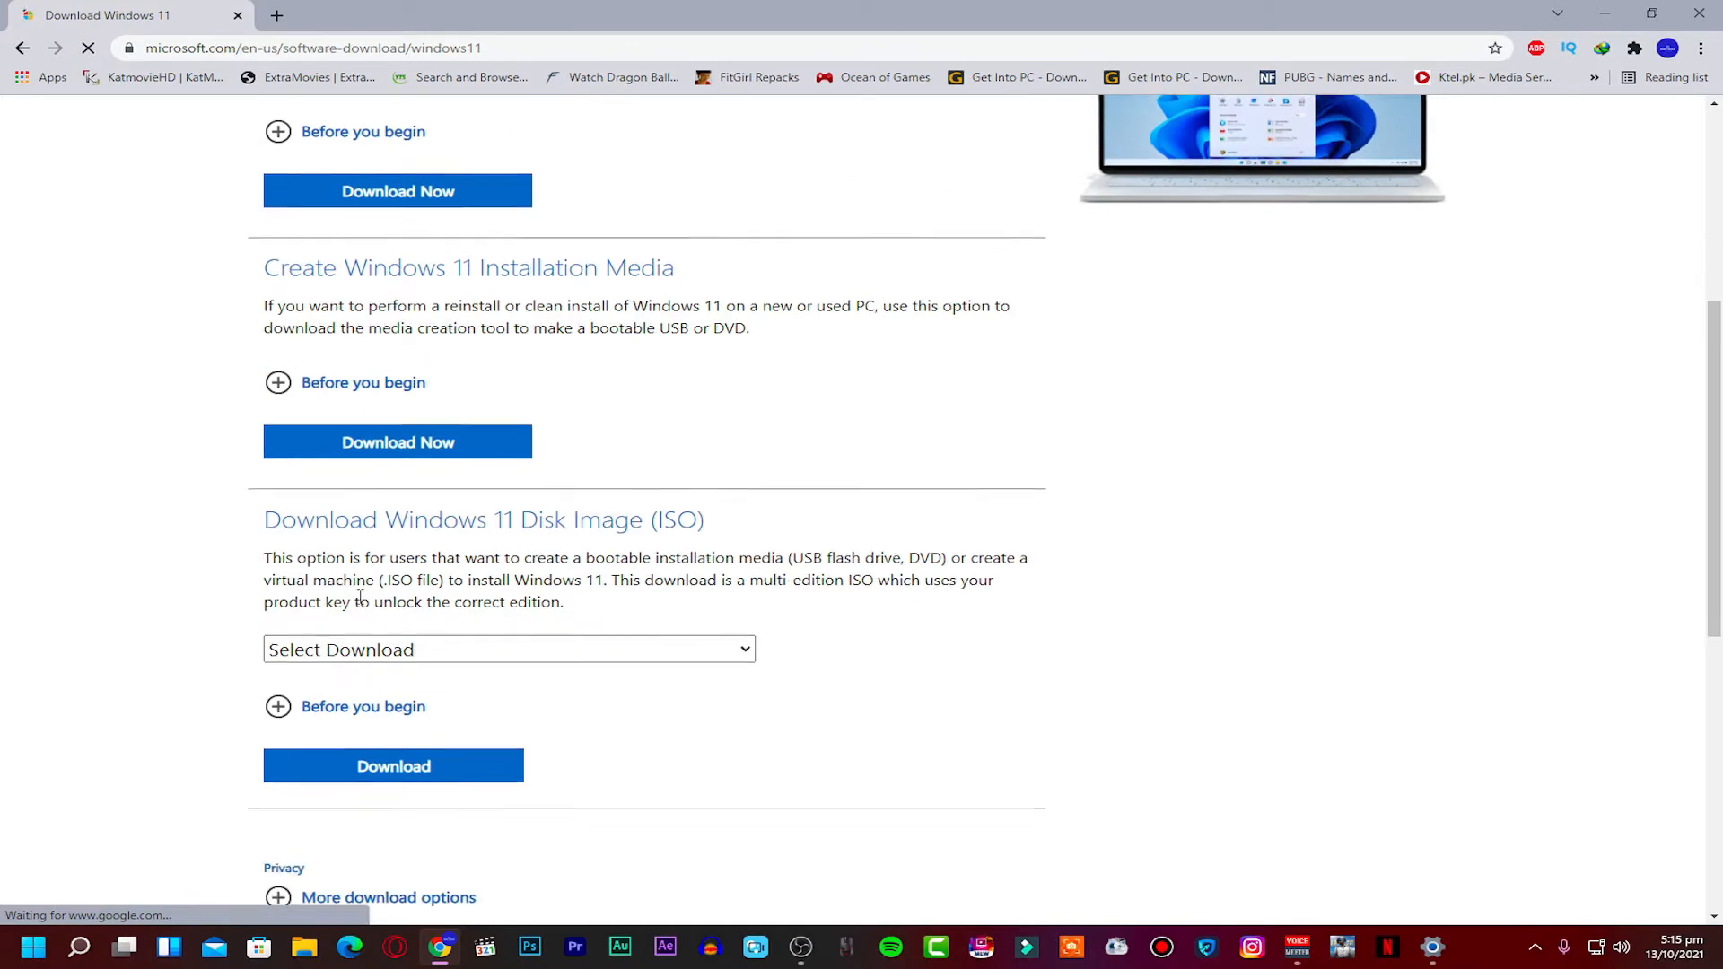
scroll(408, 358, "up", 3)
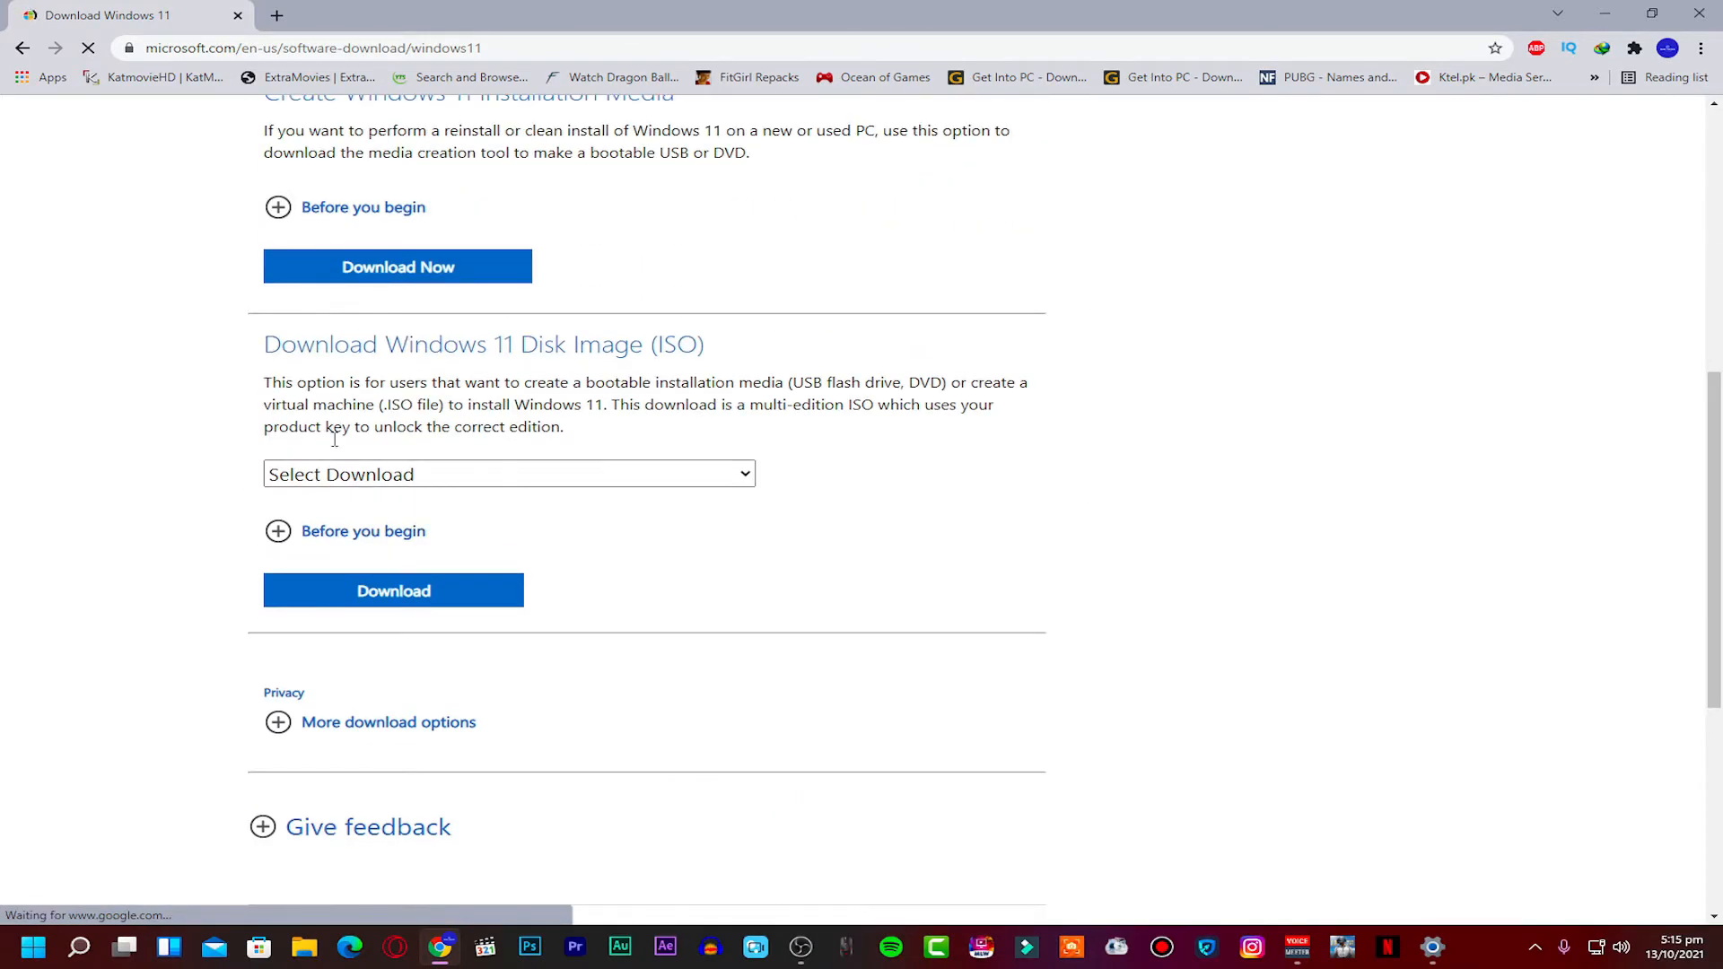
left_click(411, 476)
left_click(377, 523)
left_click(404, 531)
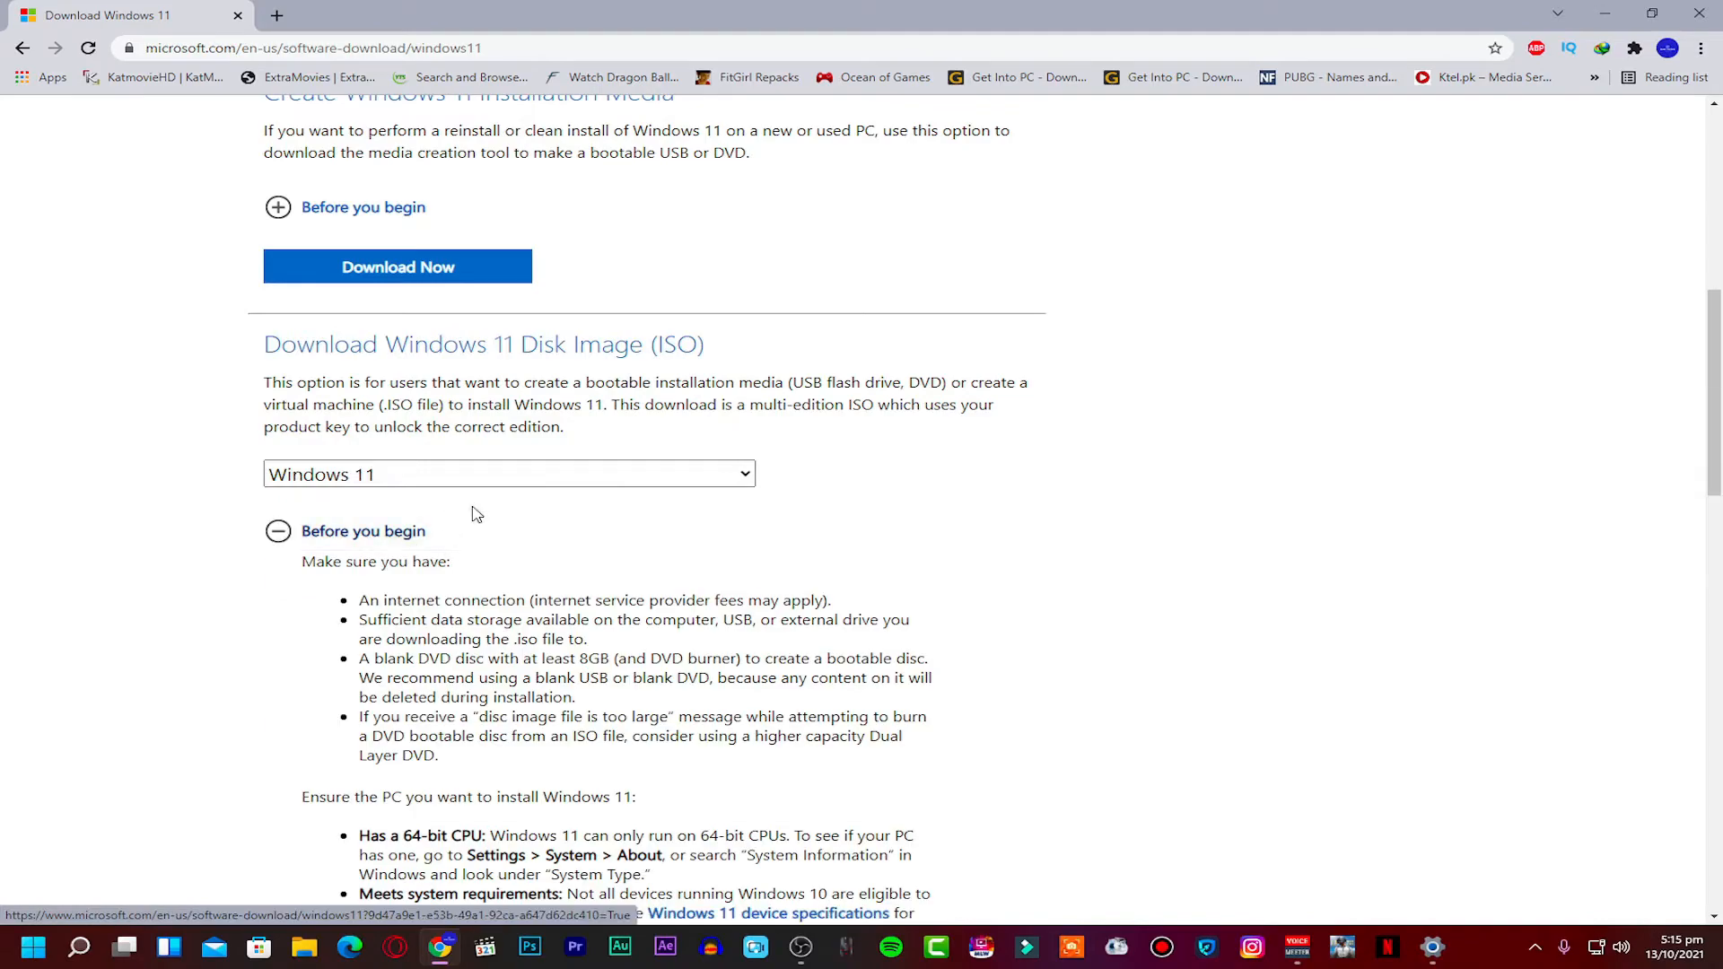
scroll(473, 512, "down", 4)
scroll(523, 520, "down", 11)
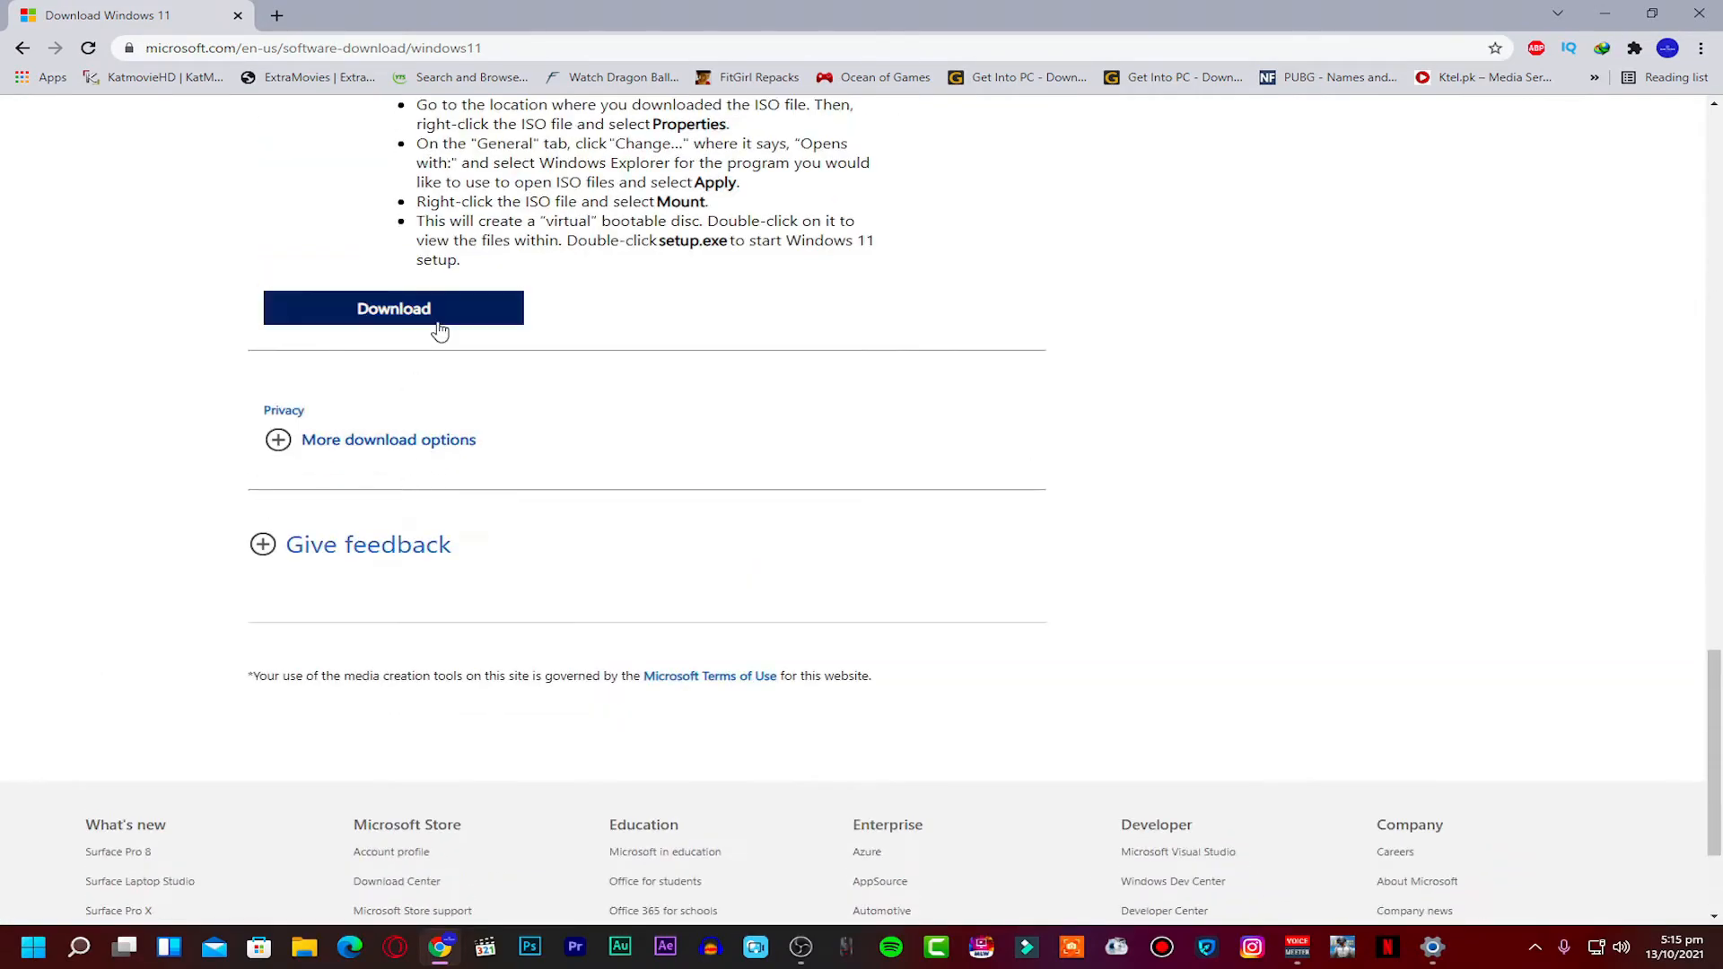
scroll(439, 331, "up", 9)
scroll(449, 403, "down", 6)
scroll(453, 494, "down", 2)
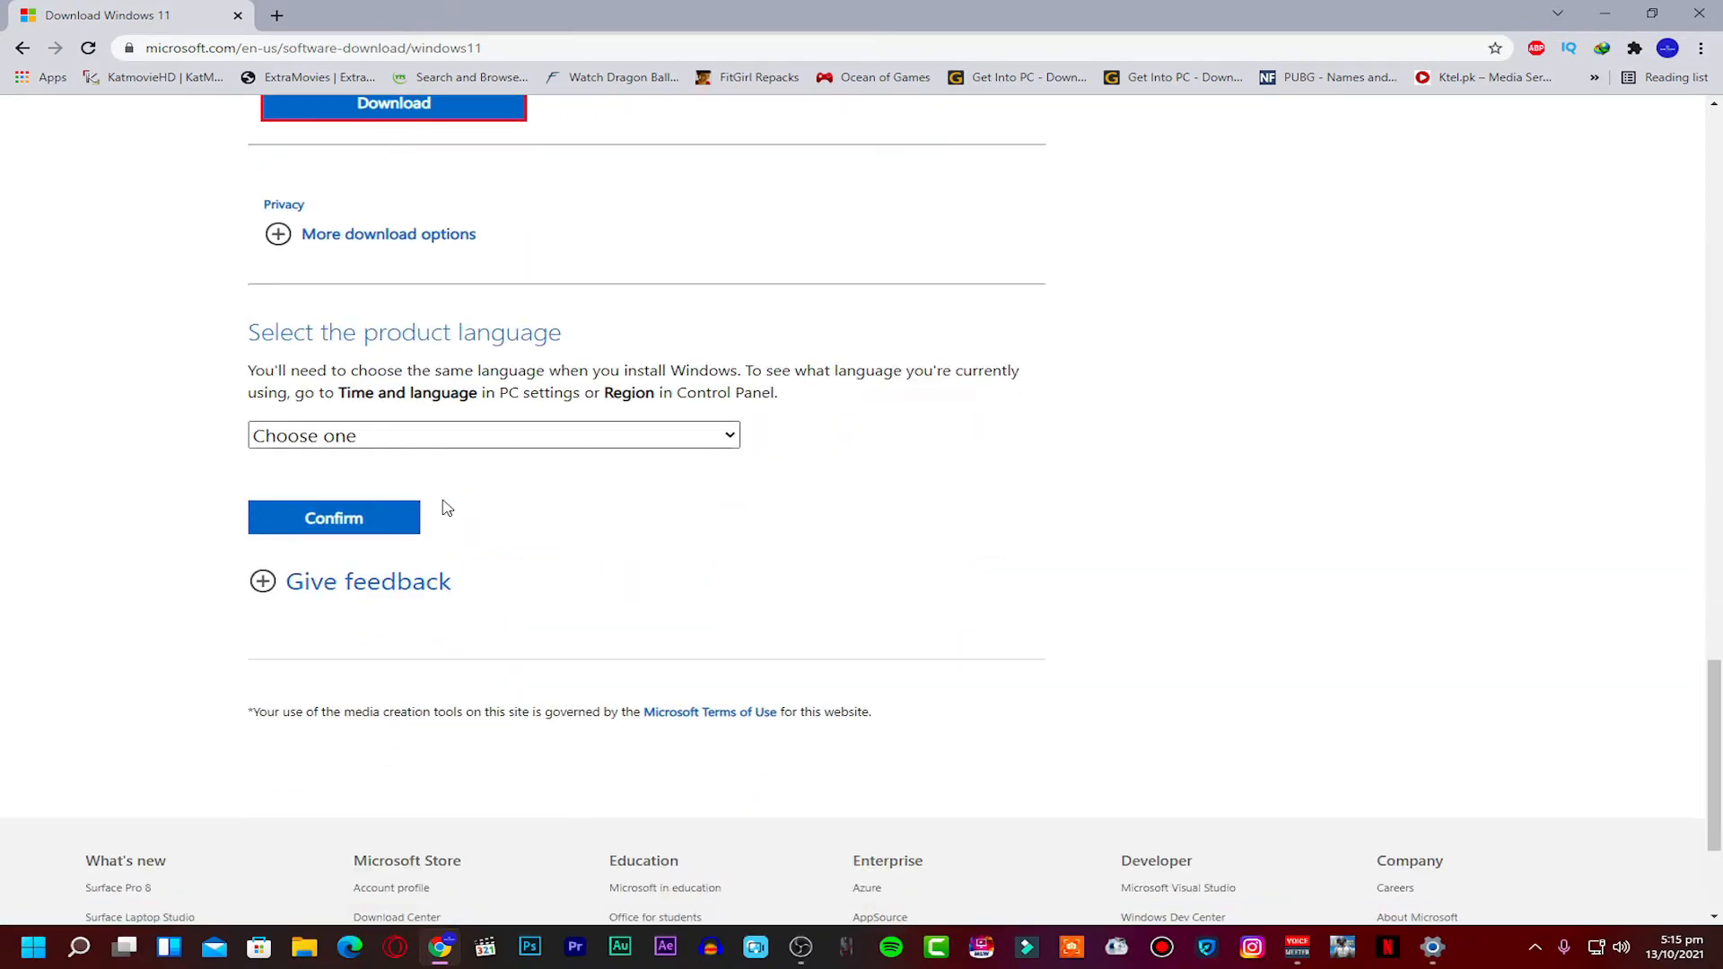
Choose English International as the product language and confirm it
left_click(480, 438)
scroll(404, 550, "down", 5)
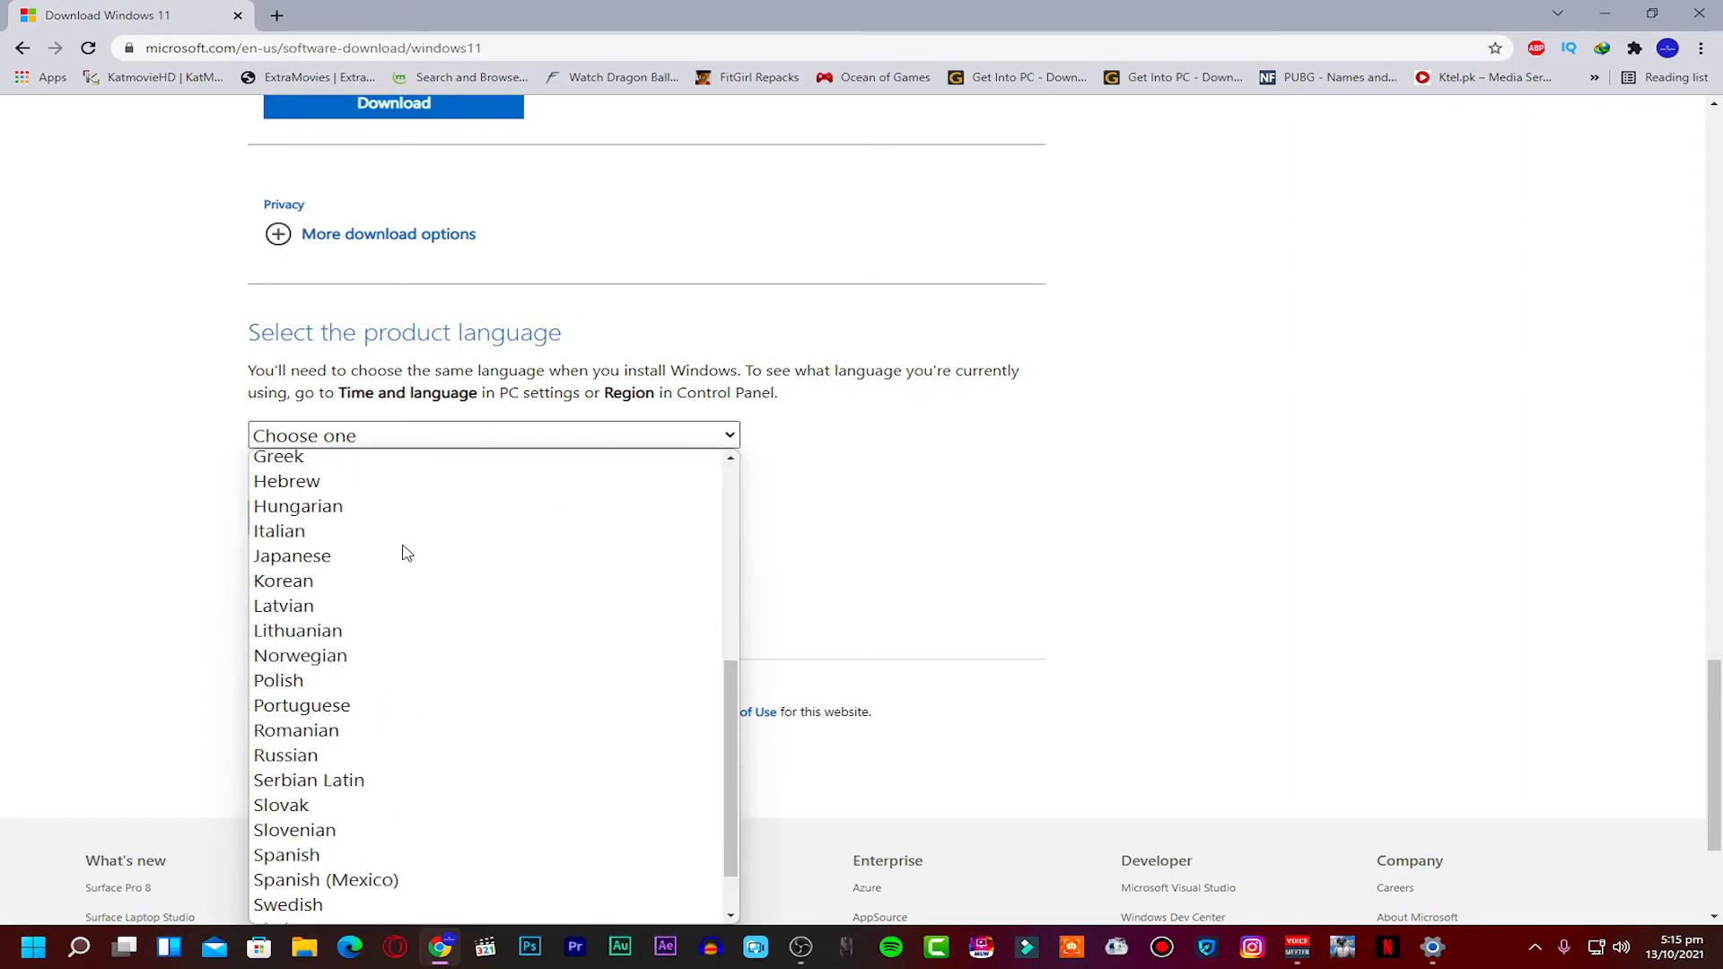
scroll(377, 585, "up", 5)
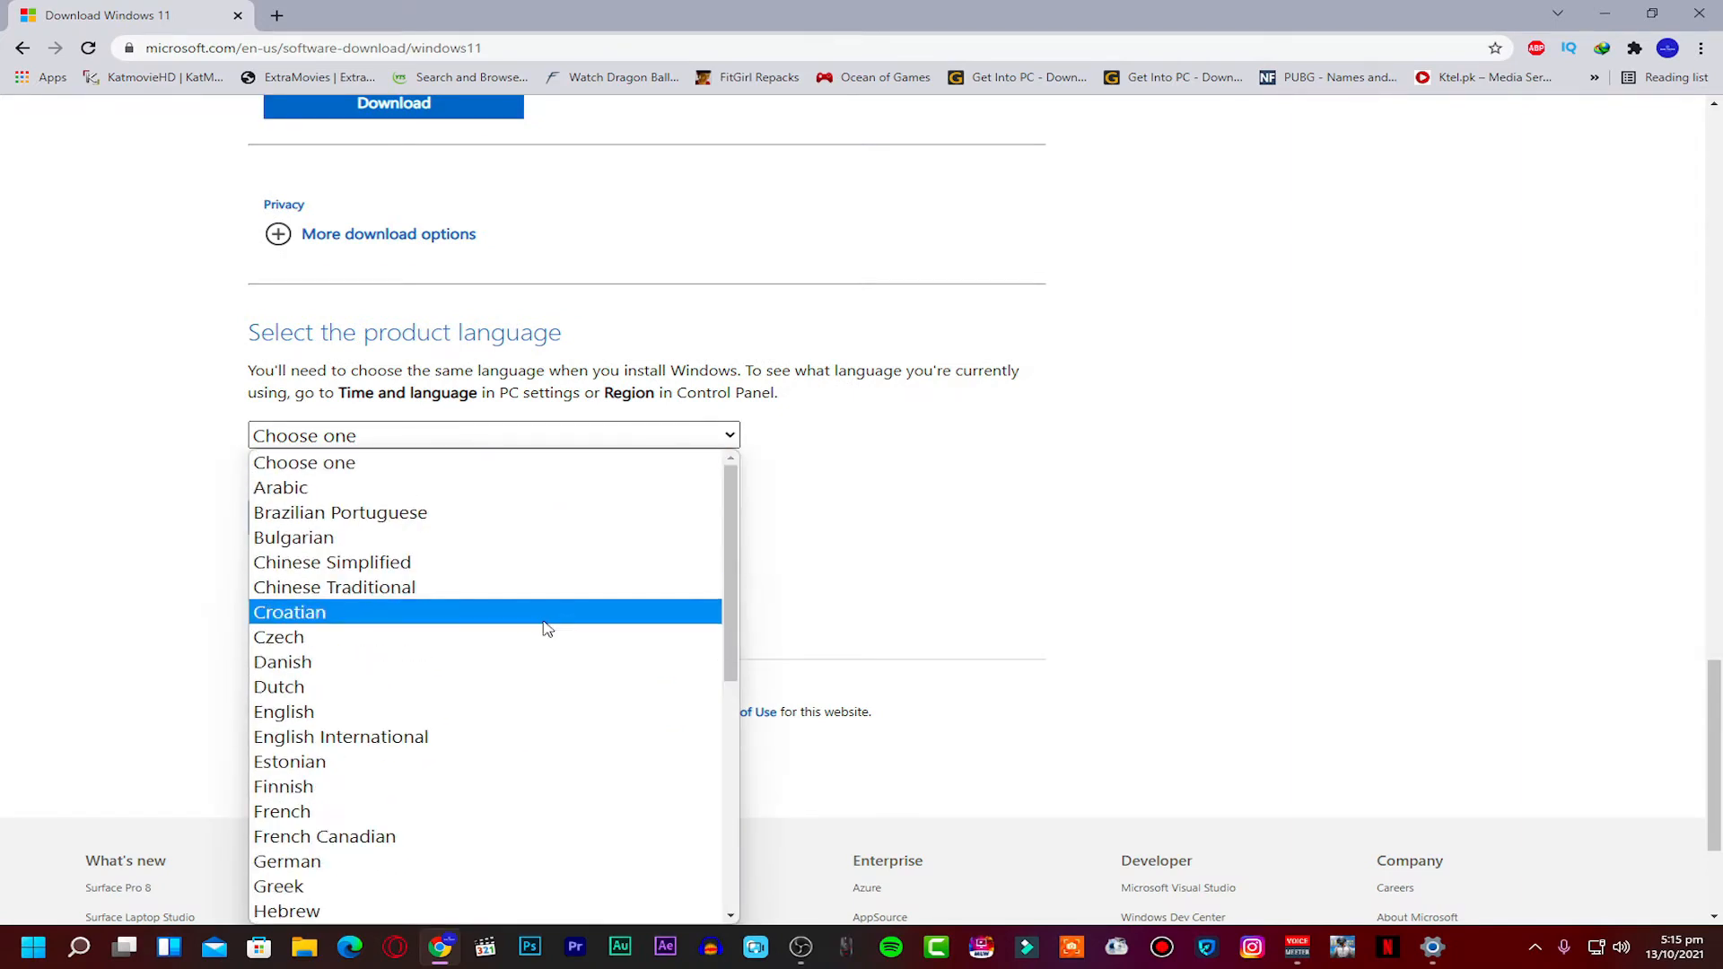
left_click(369, 741)
left_click(373, 518)
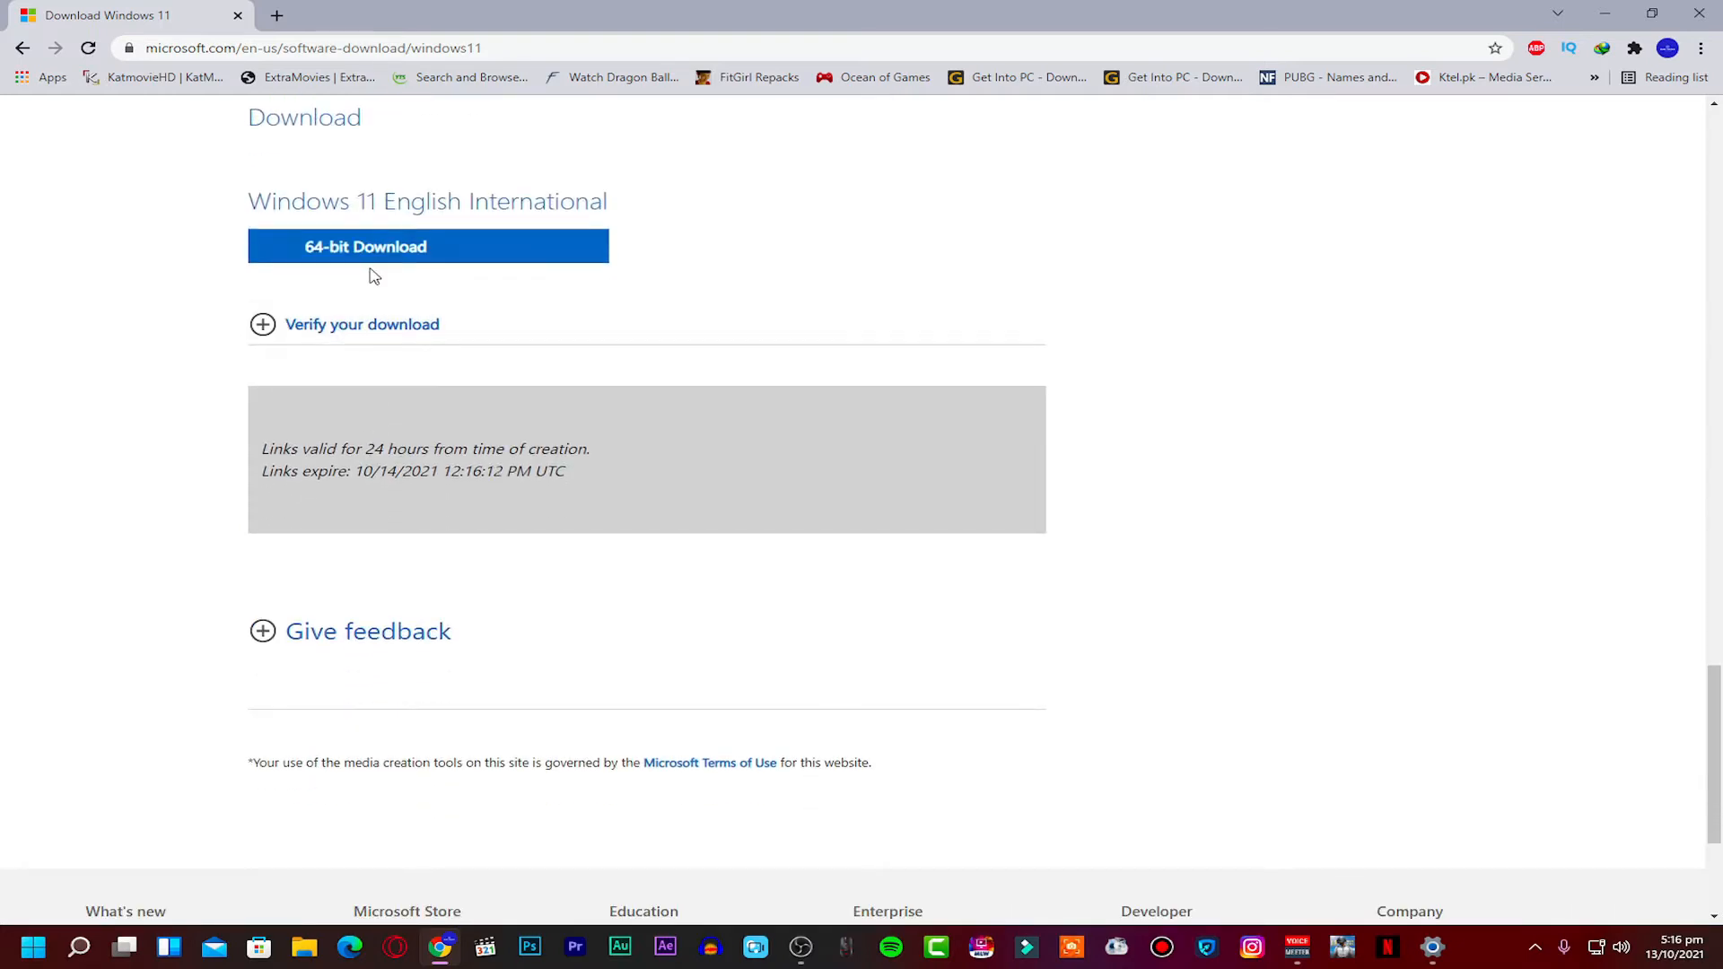
Request the 64-bit Windows 11 ISO download, then cancel it in the download manager without adding an exception
left_click(363, 255)
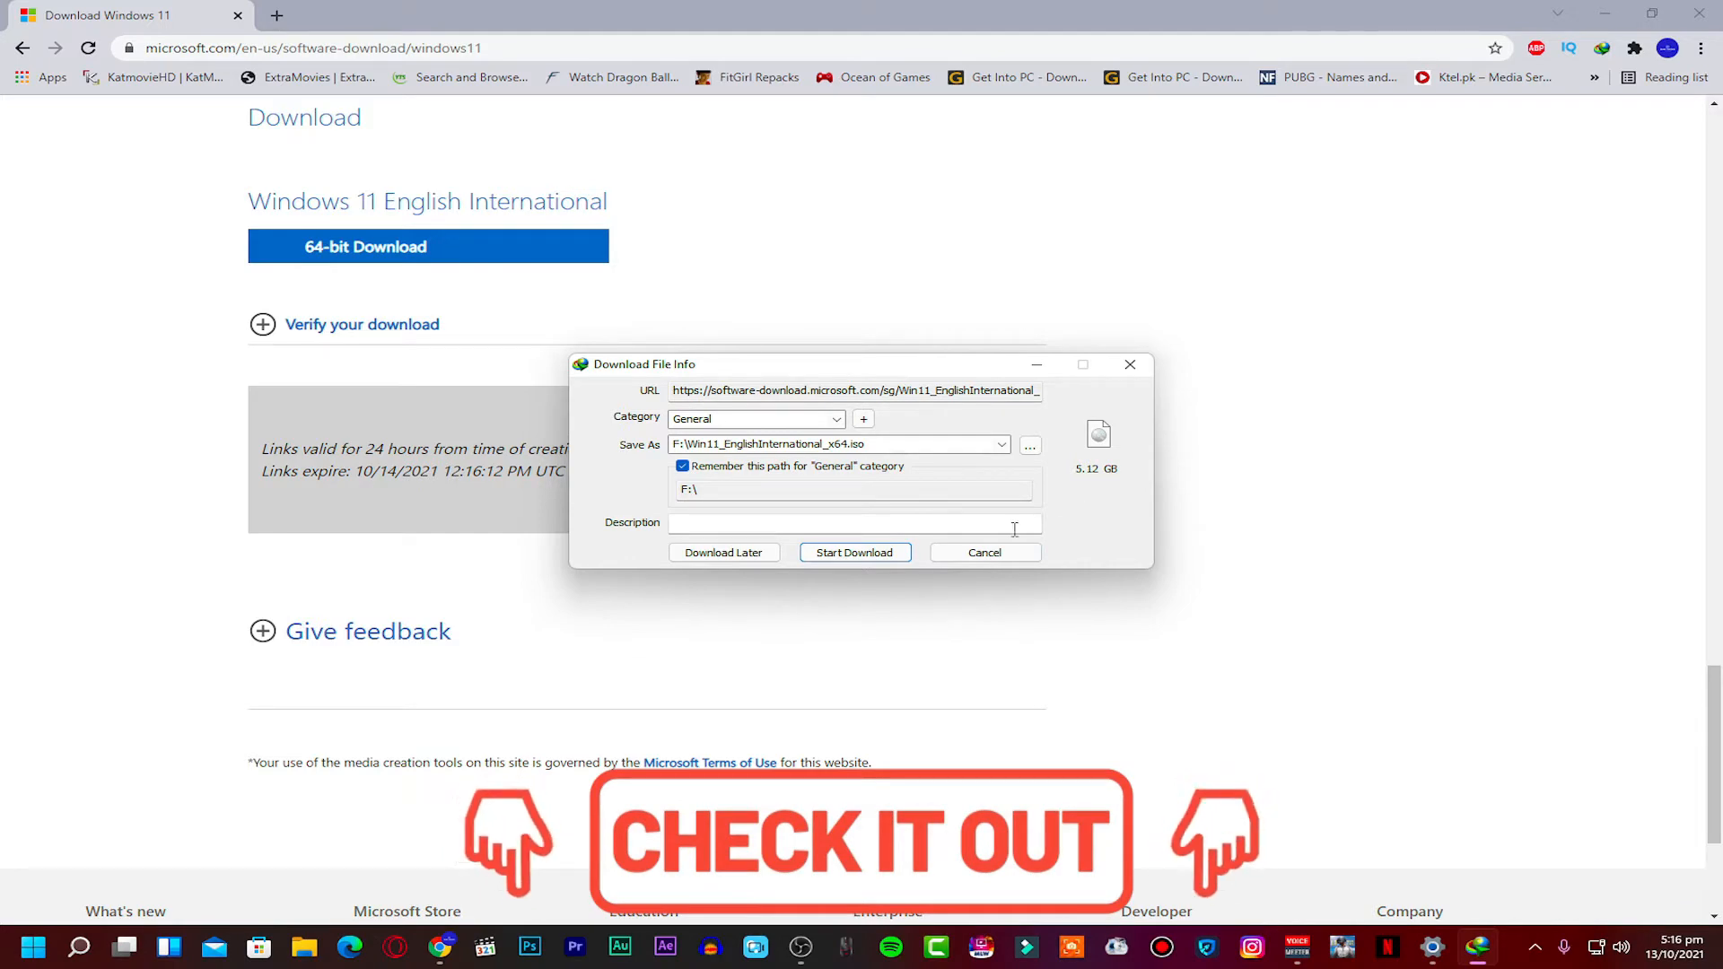
left_click(995, 554)
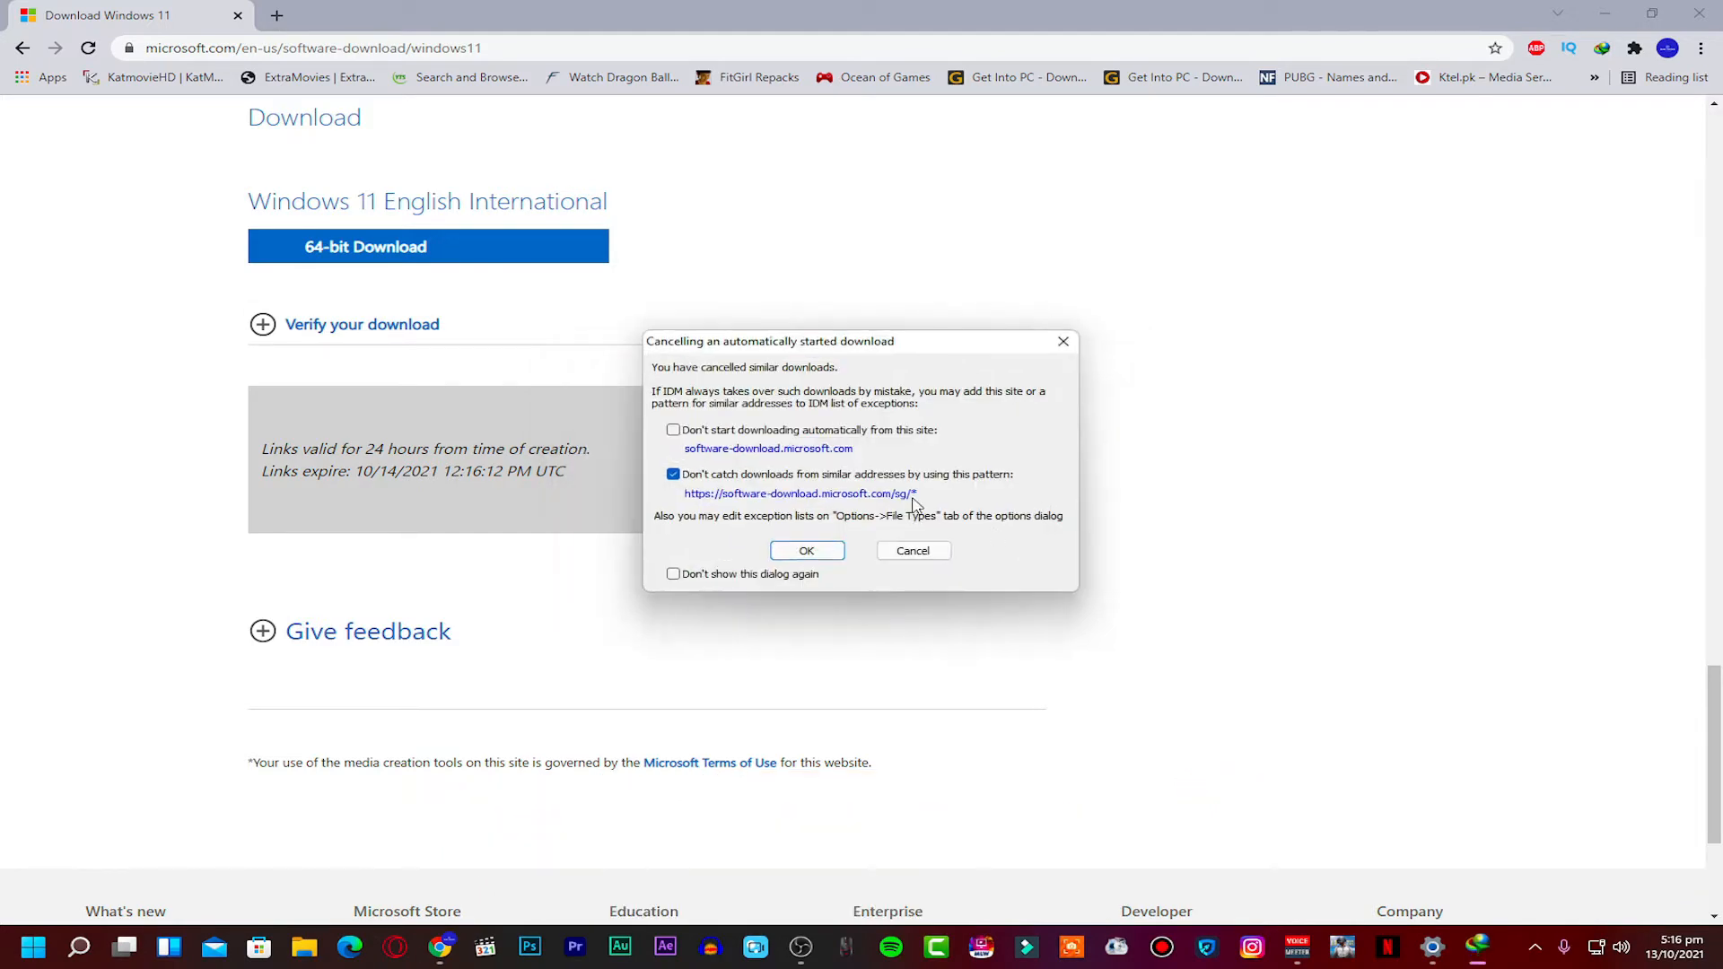
left_click(914, 549)
Minimize the browser, open the Data (F:) drive in a maximized File Explorer window and select the Win11_English_x64 ISO file
left_click(1604, 13)
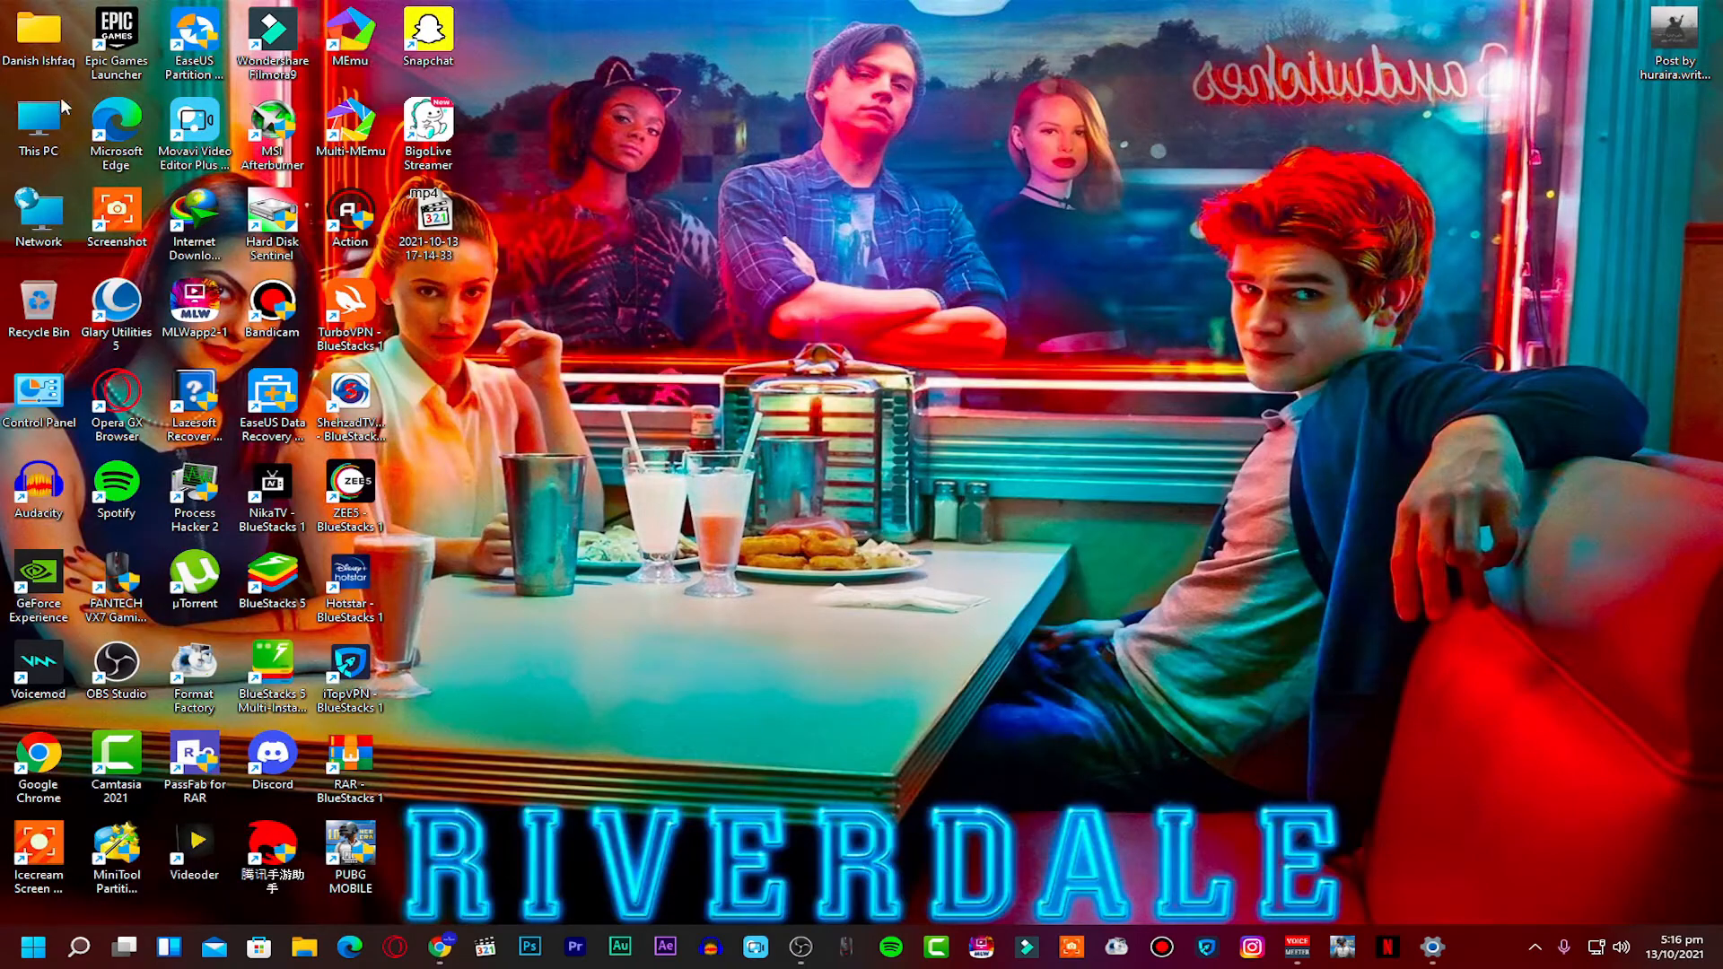
double_click(39, 126)
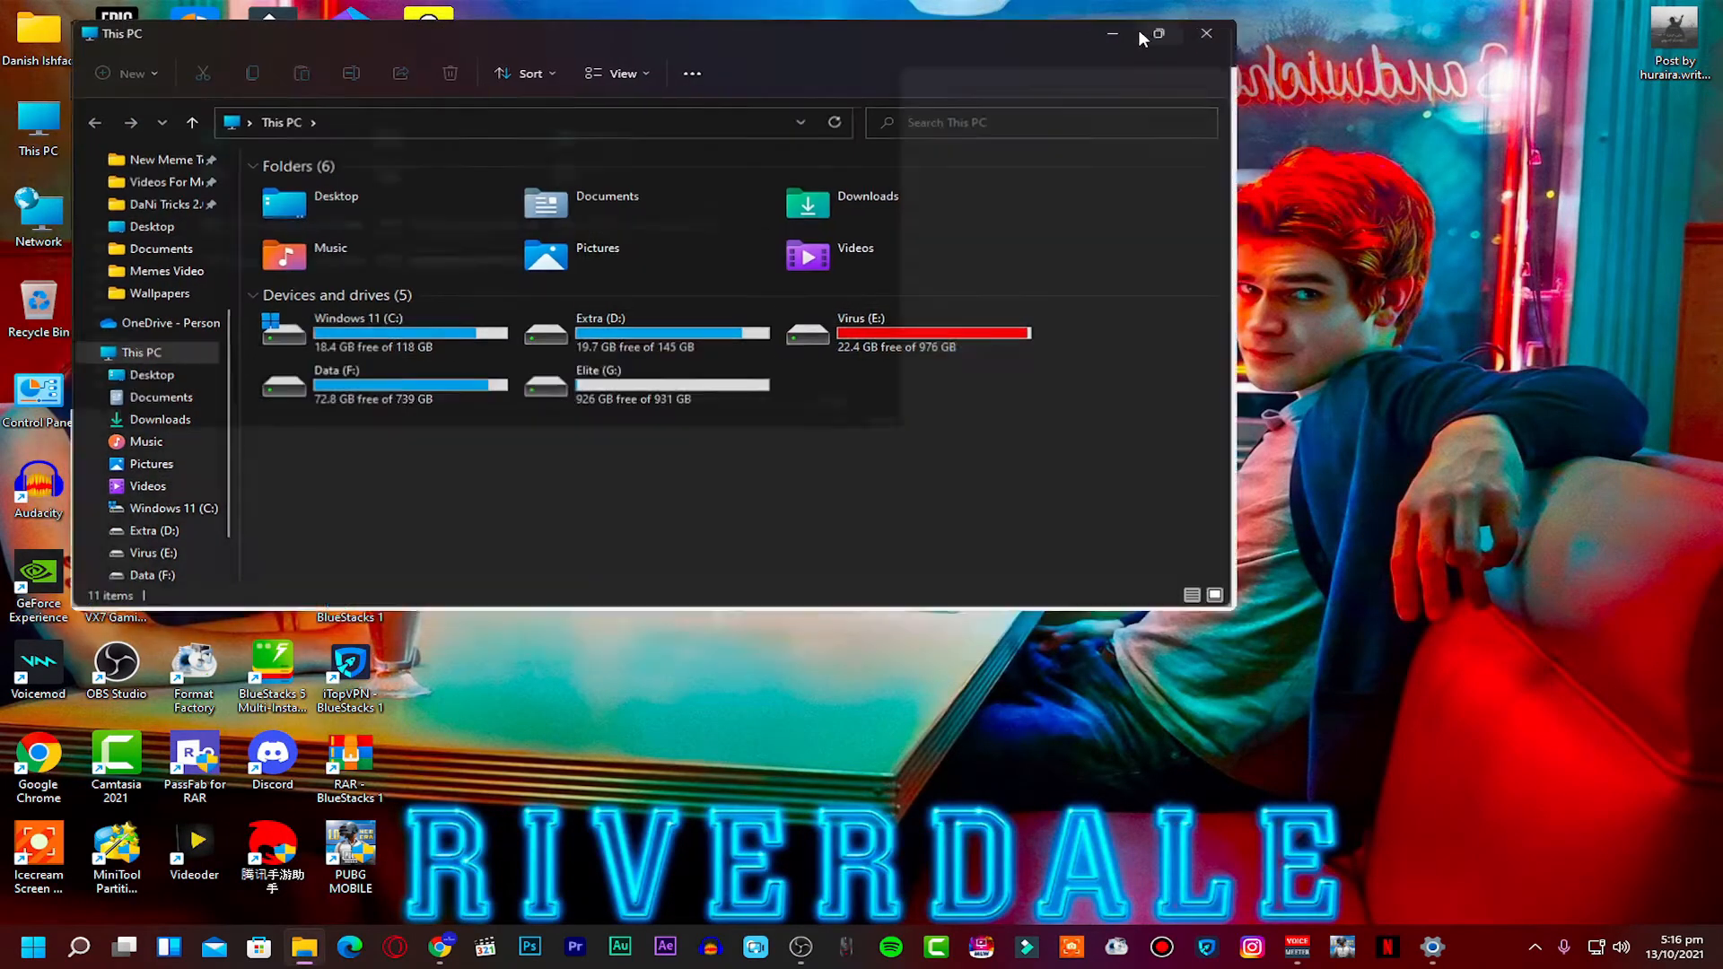
left_click(1155, 33)
double_click(1101, 316)
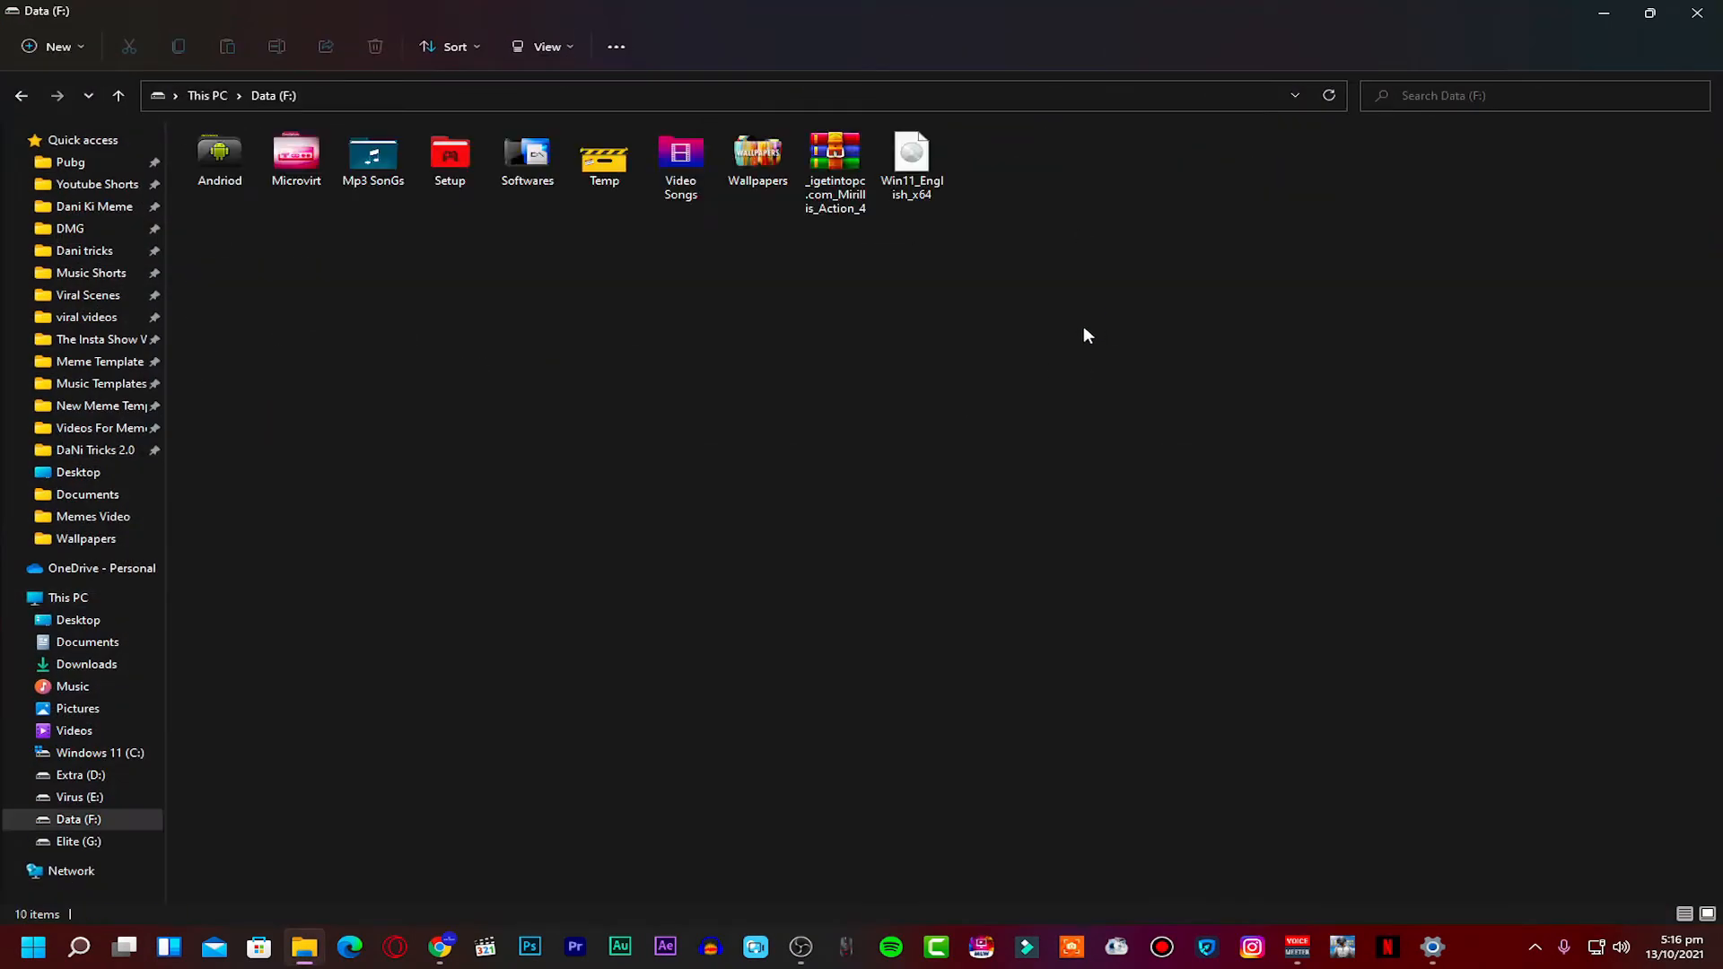
left_click(941, 203)
Switch back to Chrome, search for "winrar" in a new tab and open the official WinRAR download page
left_click(440, 947)
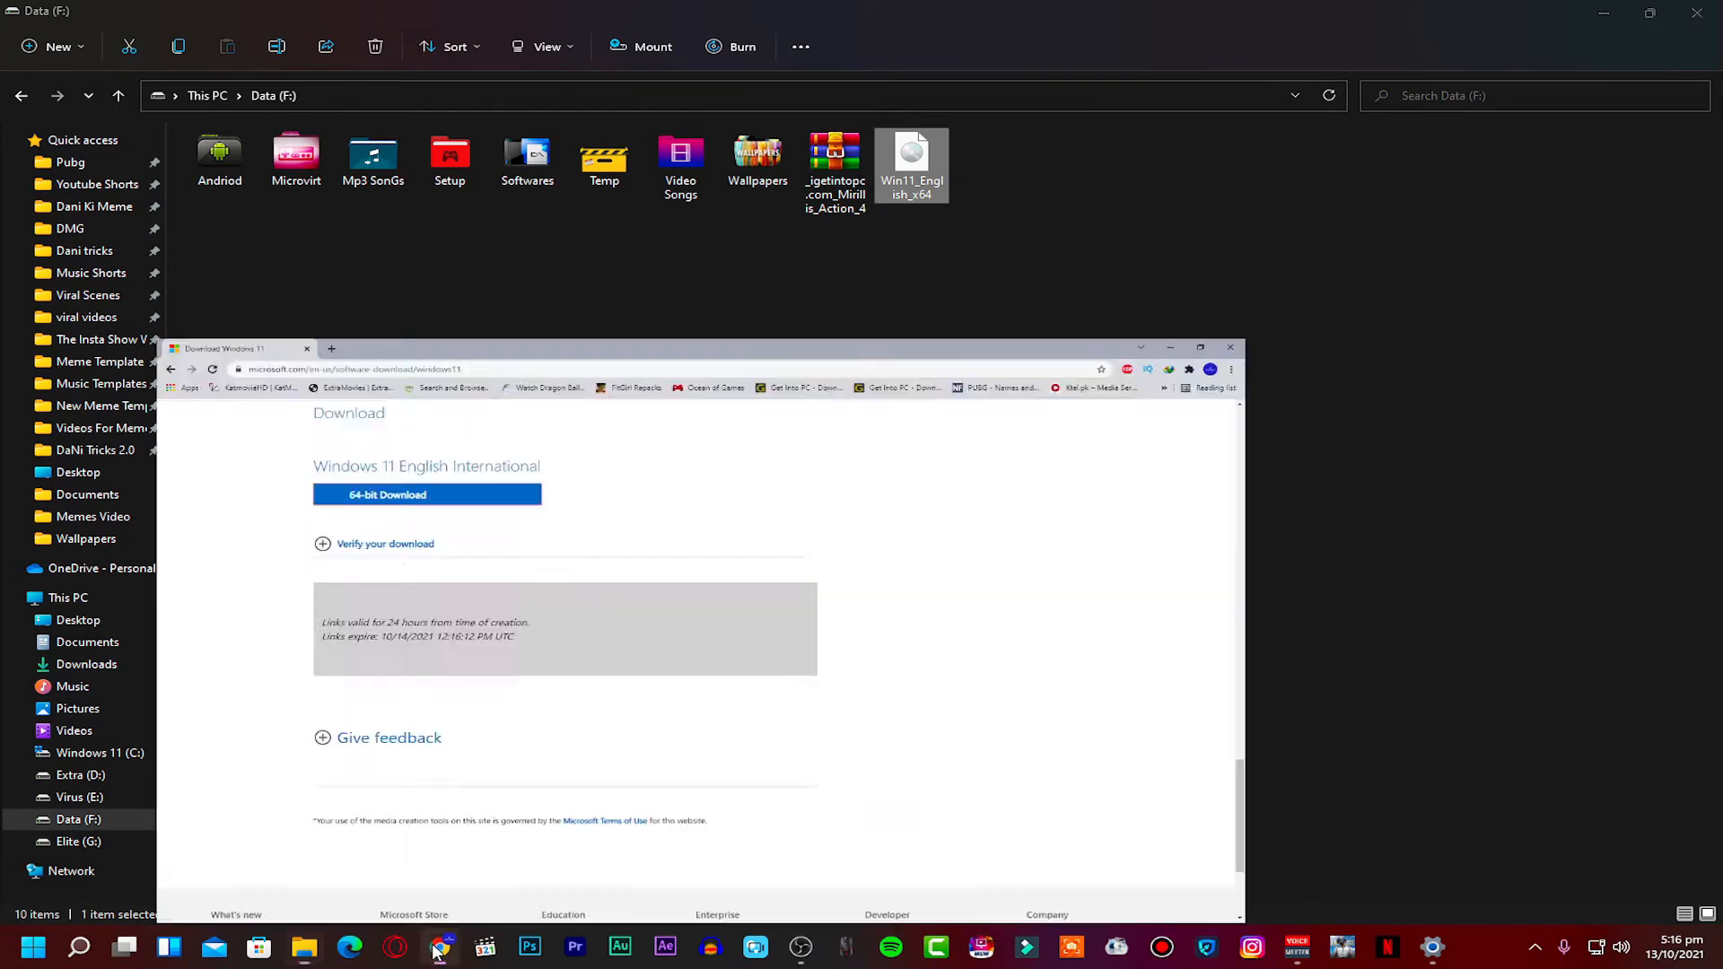
left_click(273, 15)
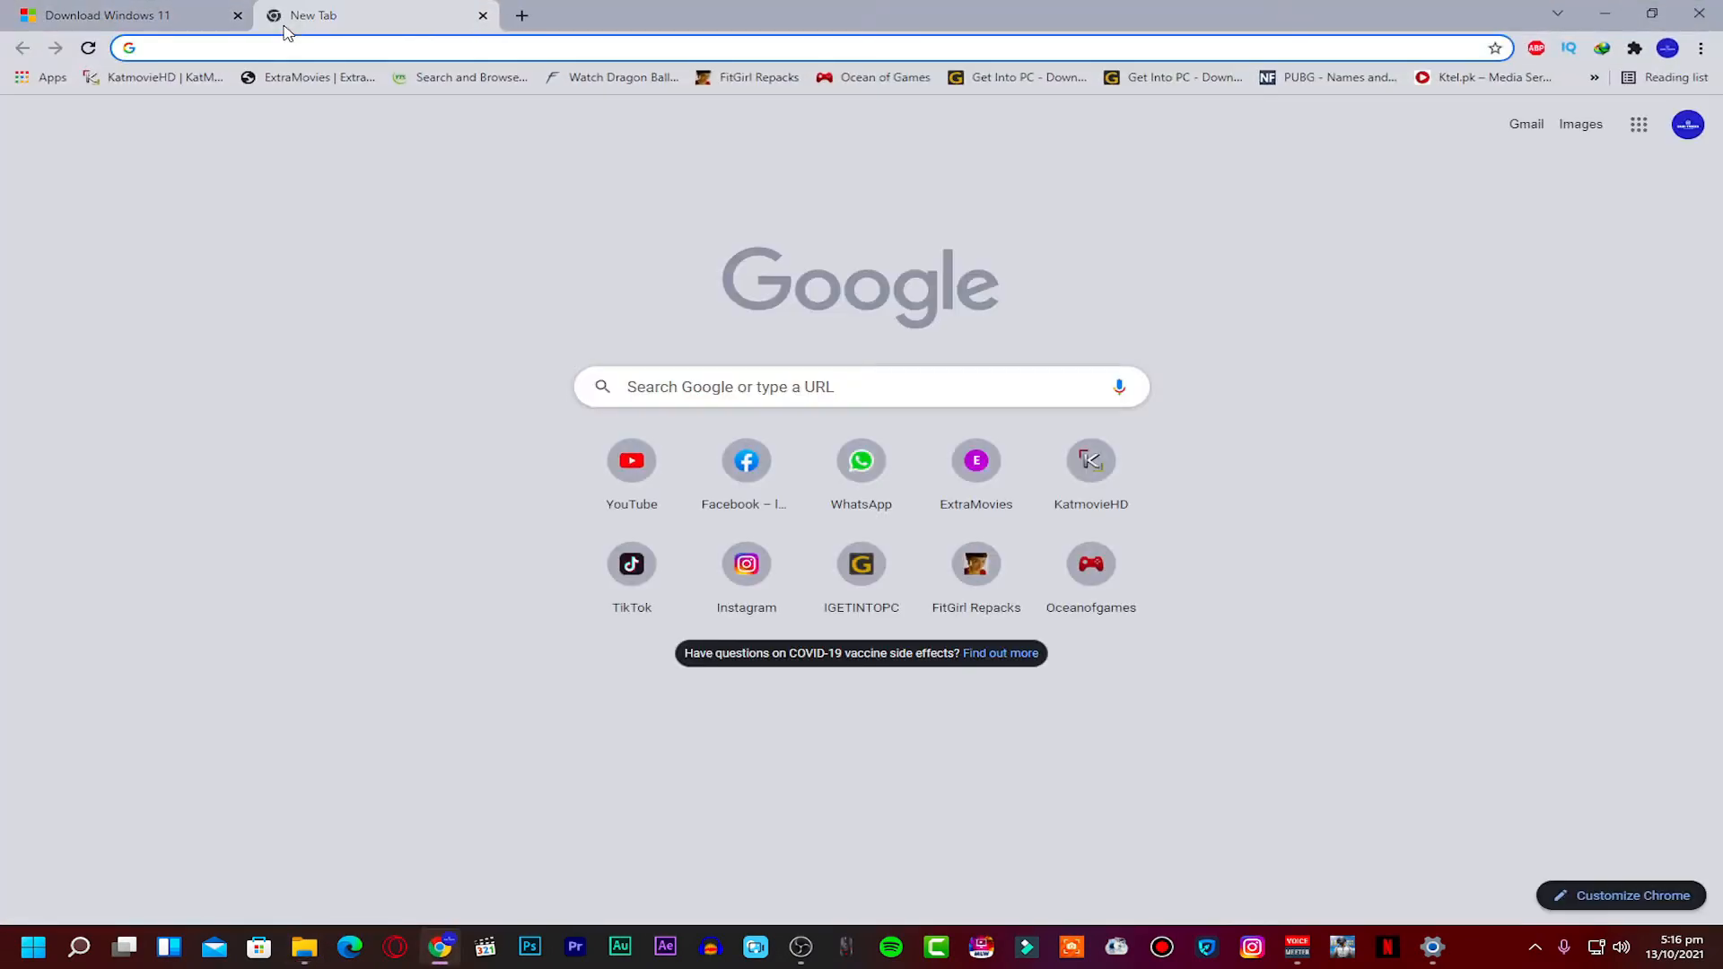
type("win")
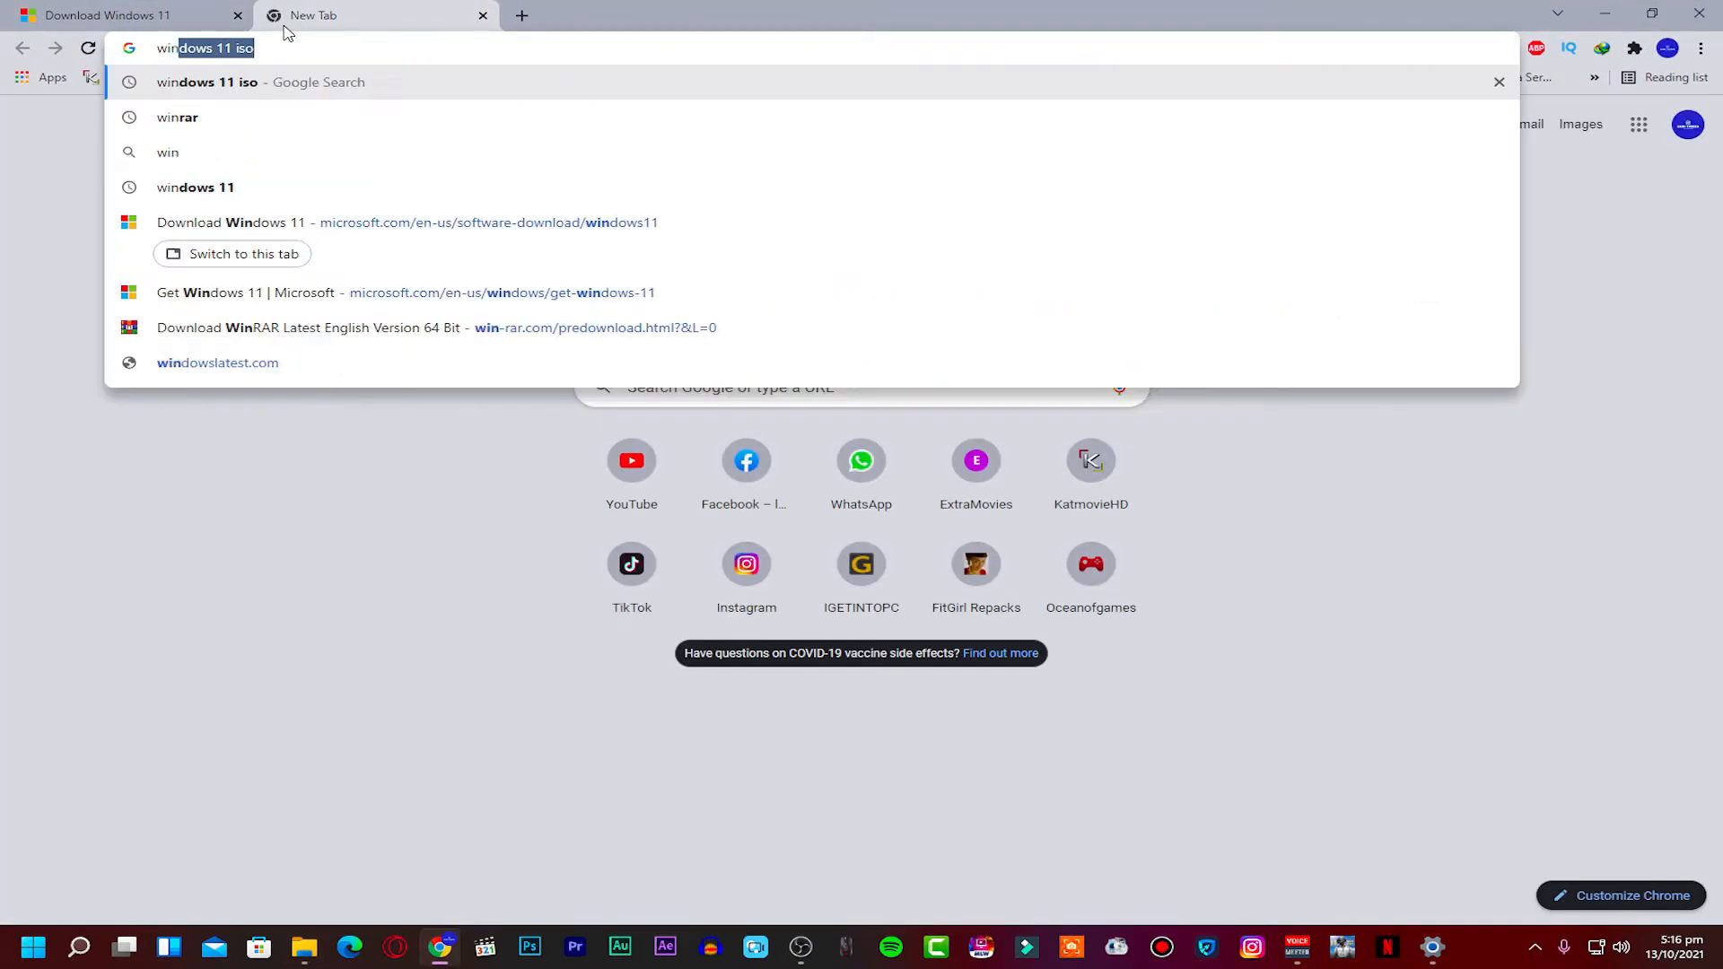
type("rar")
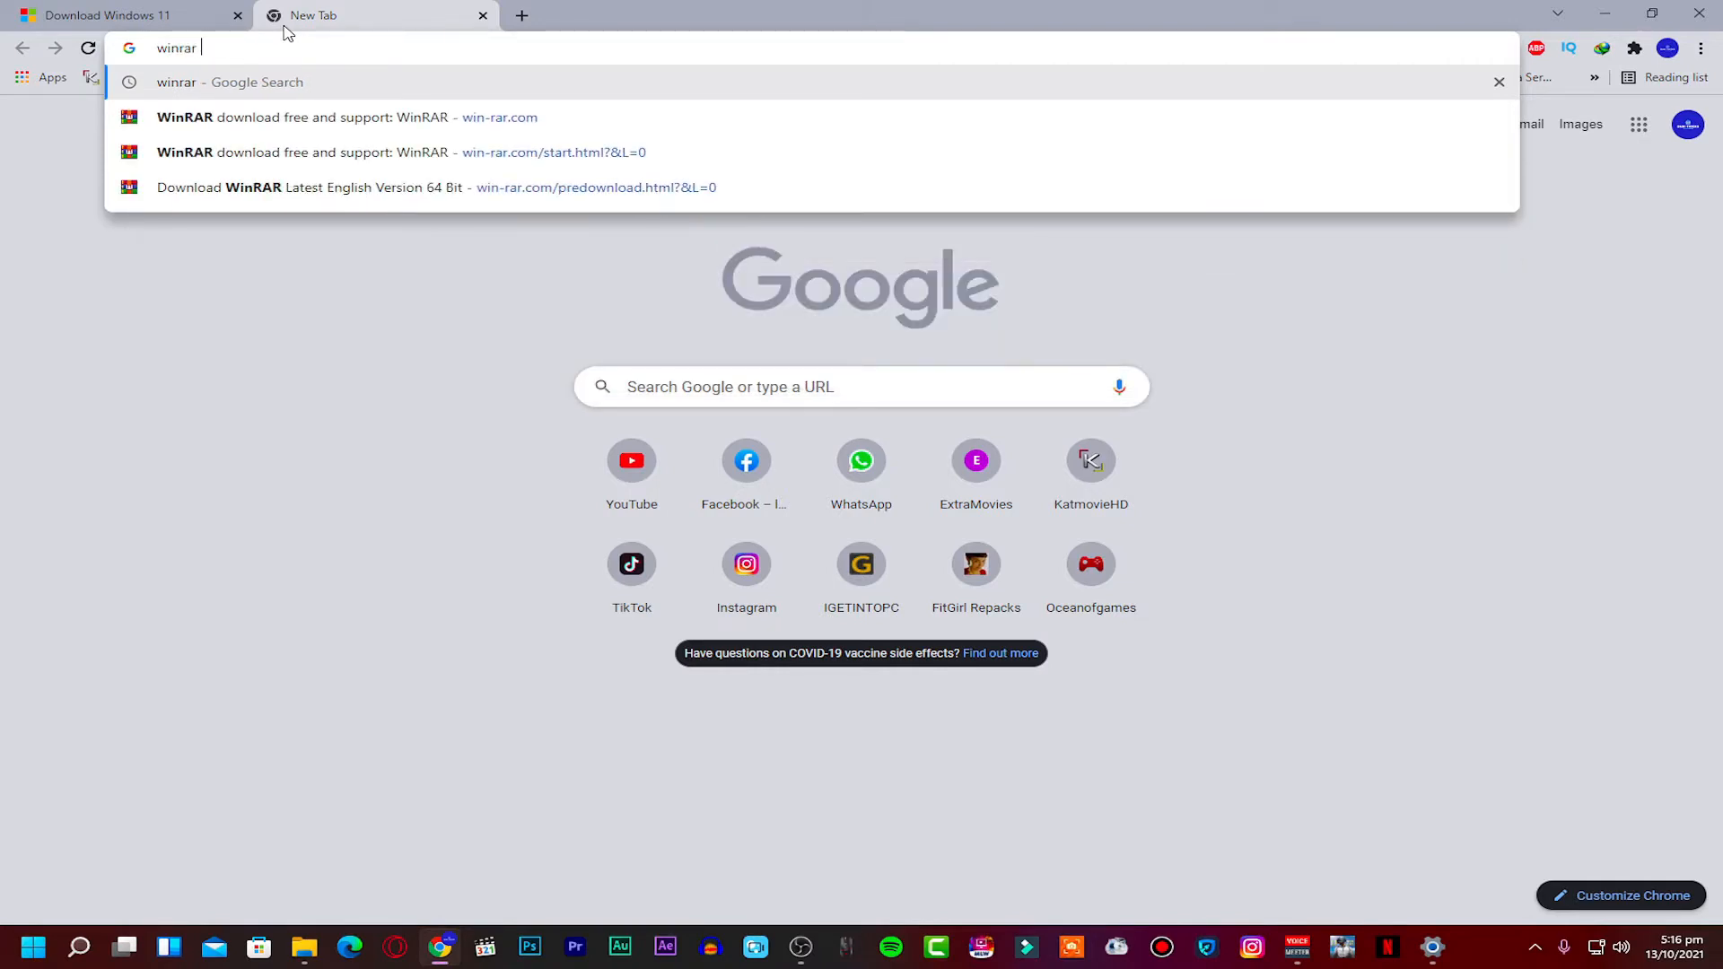
key("Return")
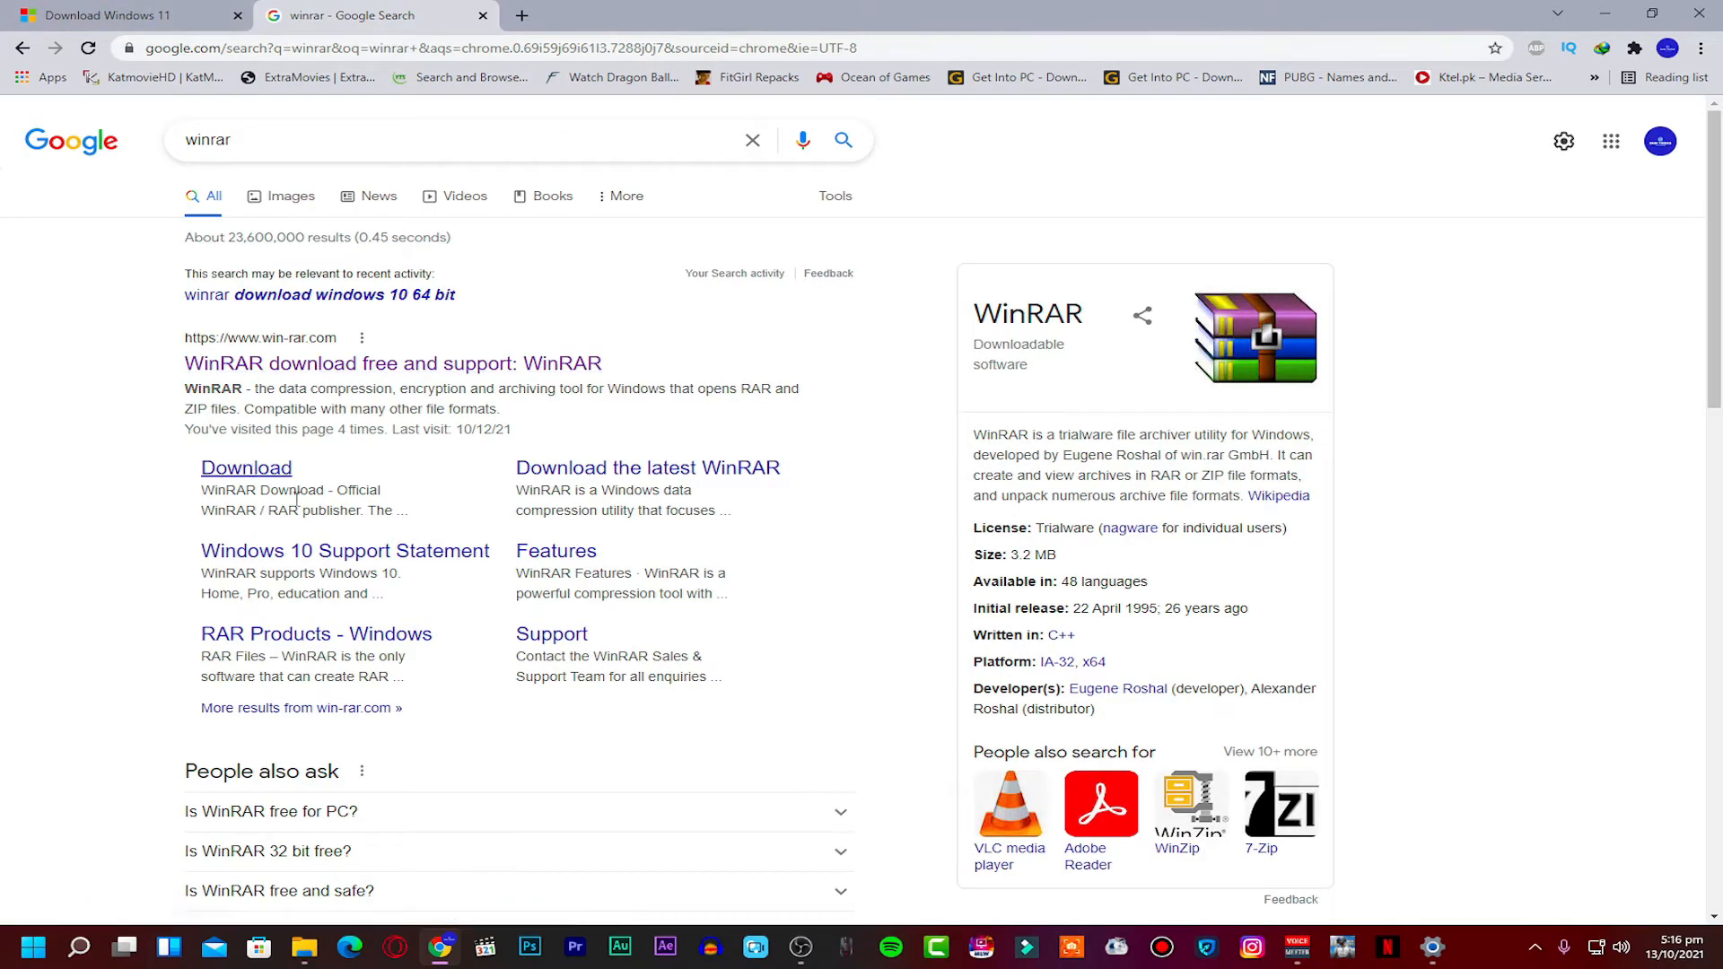
left_click(248, 472)
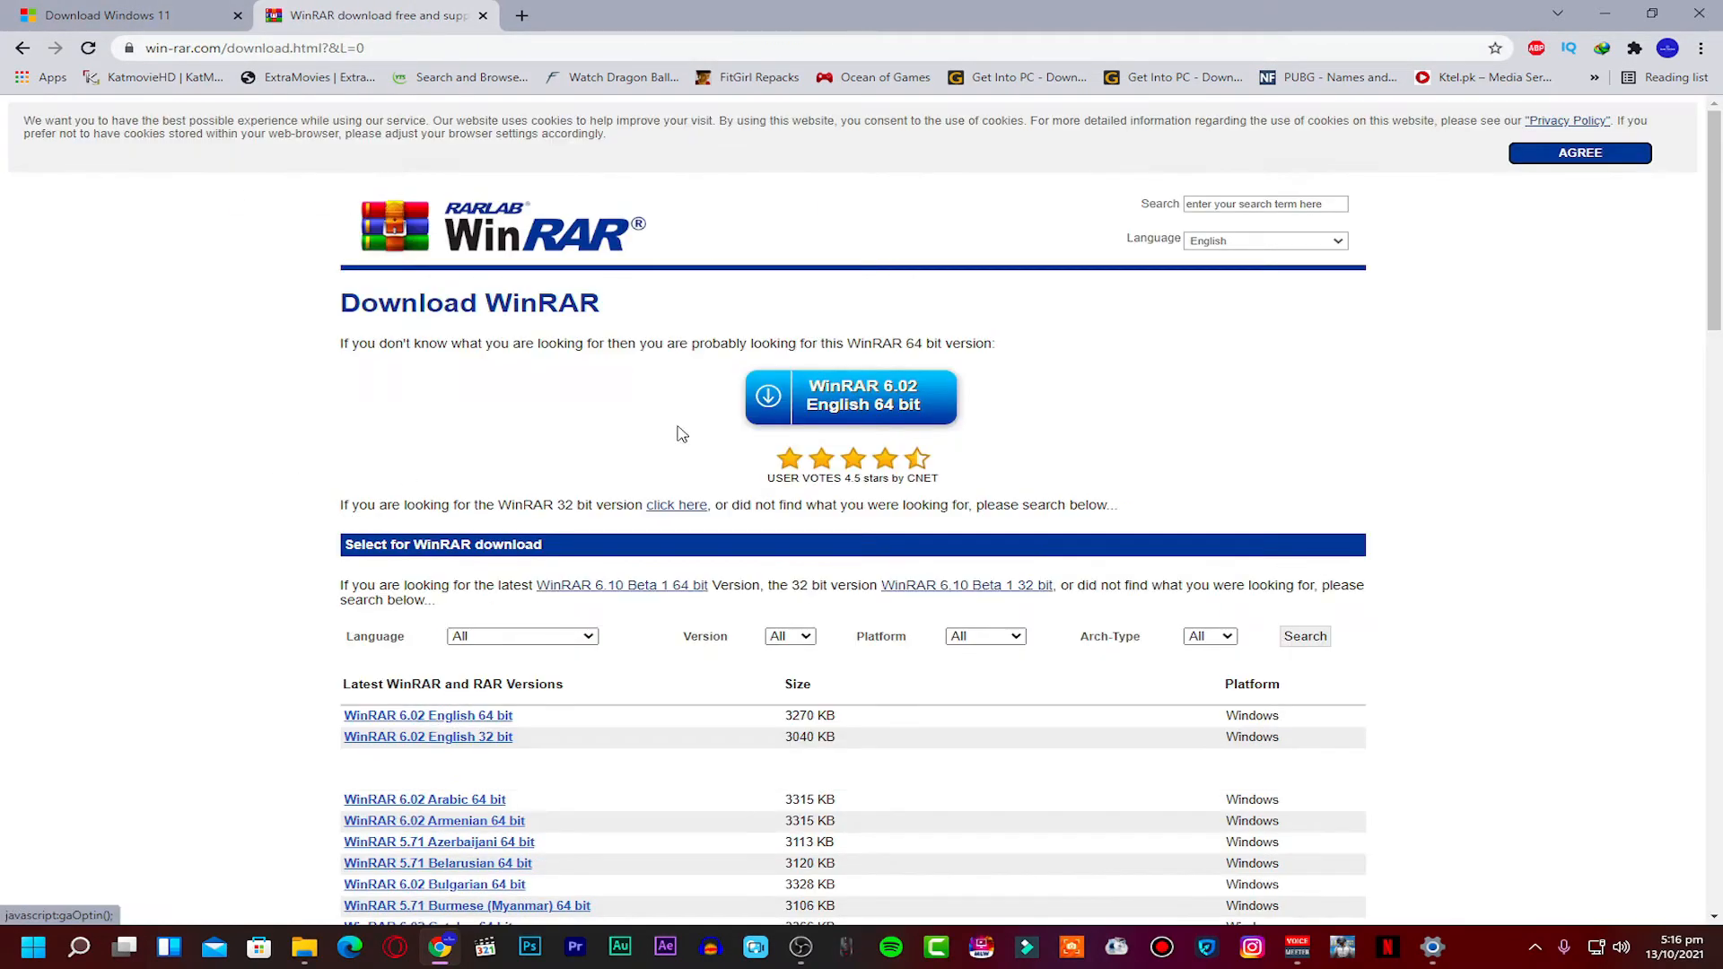
Request the WinRAR 6.02 English 64 bit download, then cancel it in the download manager without adding an exception
left_click(894, 413)
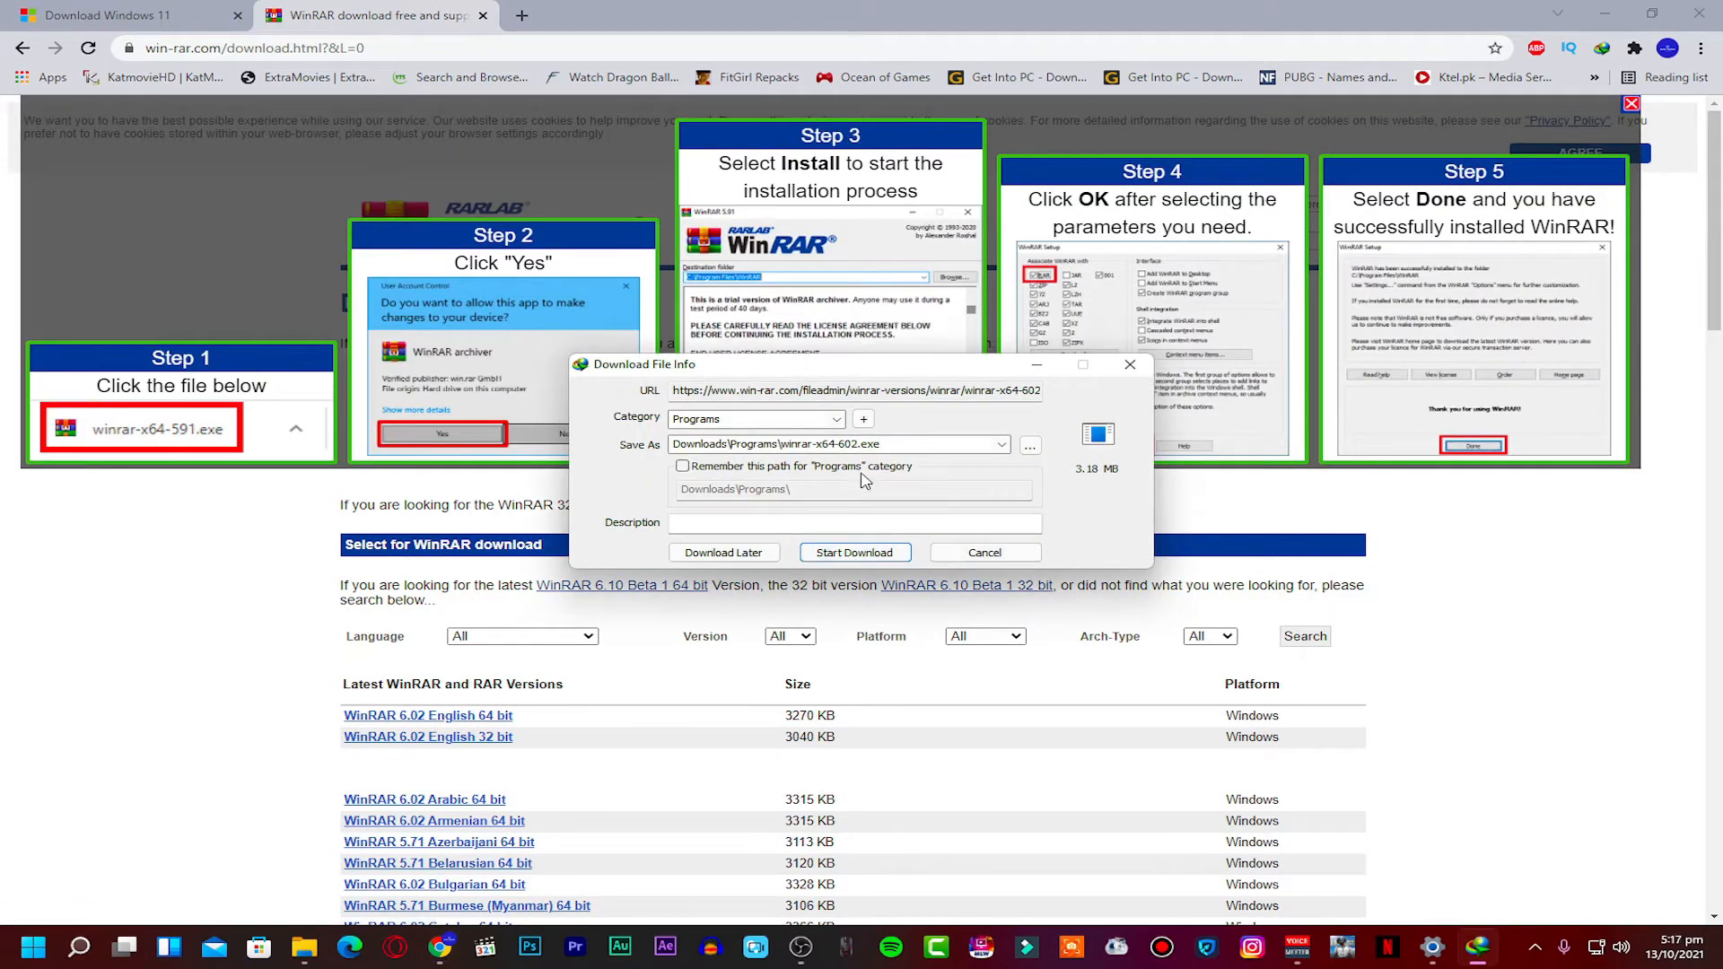
left_click(938, 551)
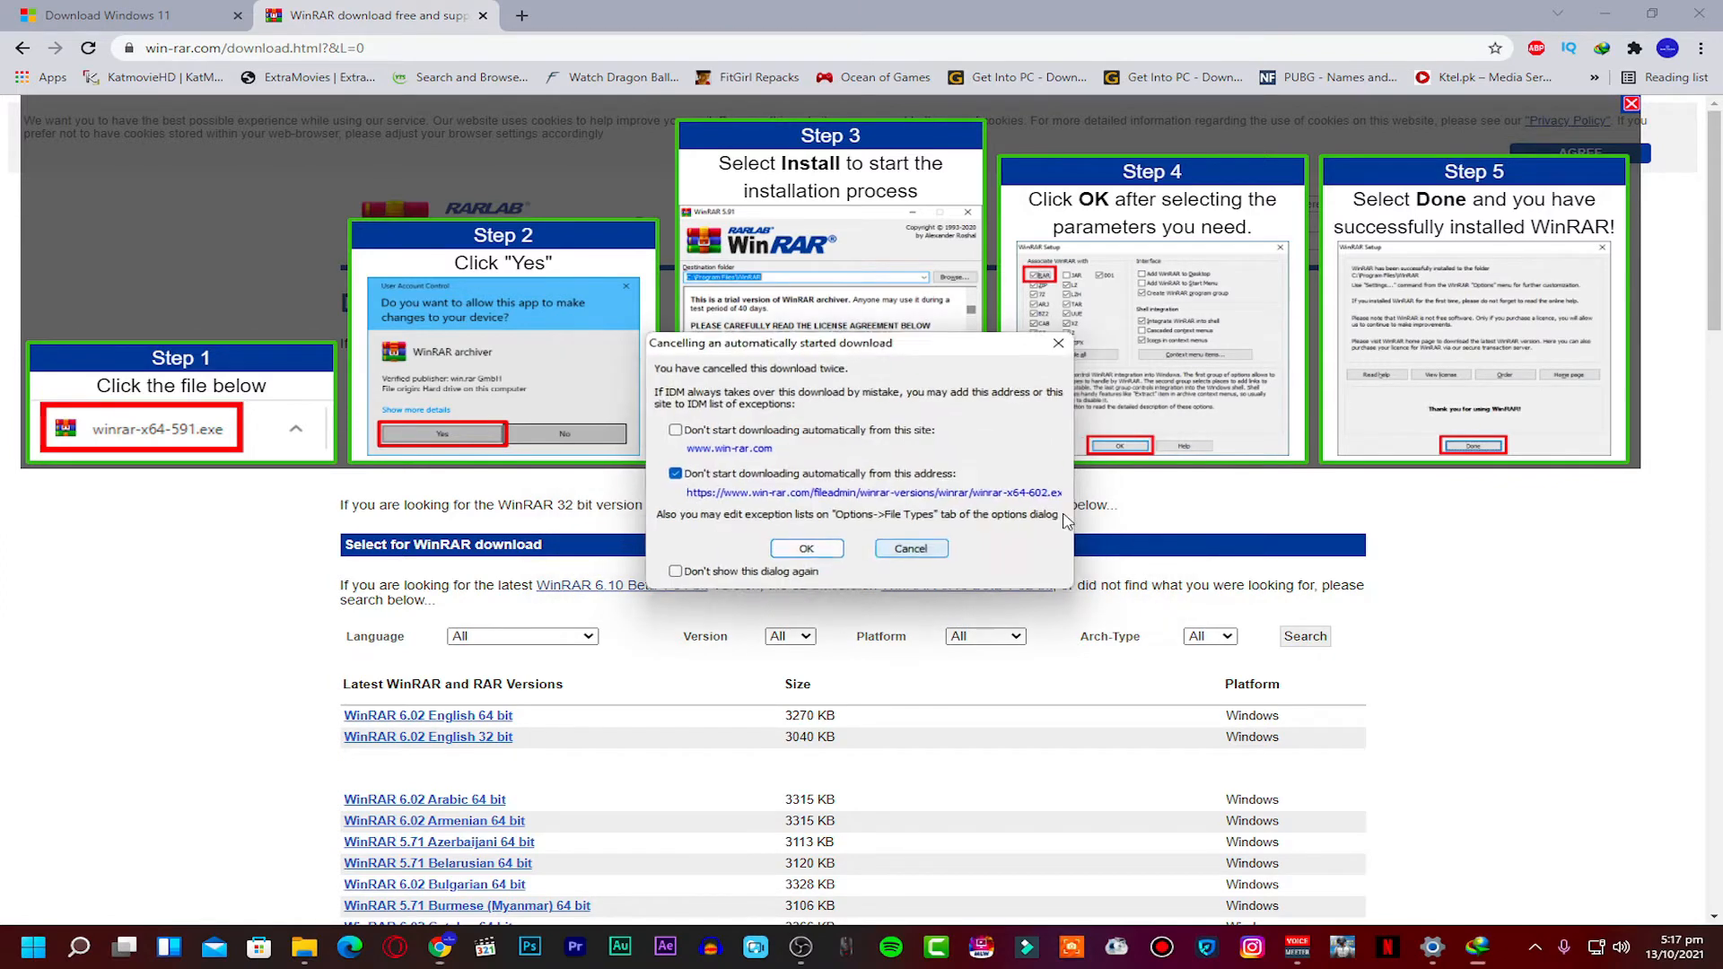
left_click(913, 549)
Return to File Explorer and extract the Win11_English_x64 ISO with WinRAR into a folder named Win11_English_x64
left_click(1618, 11)
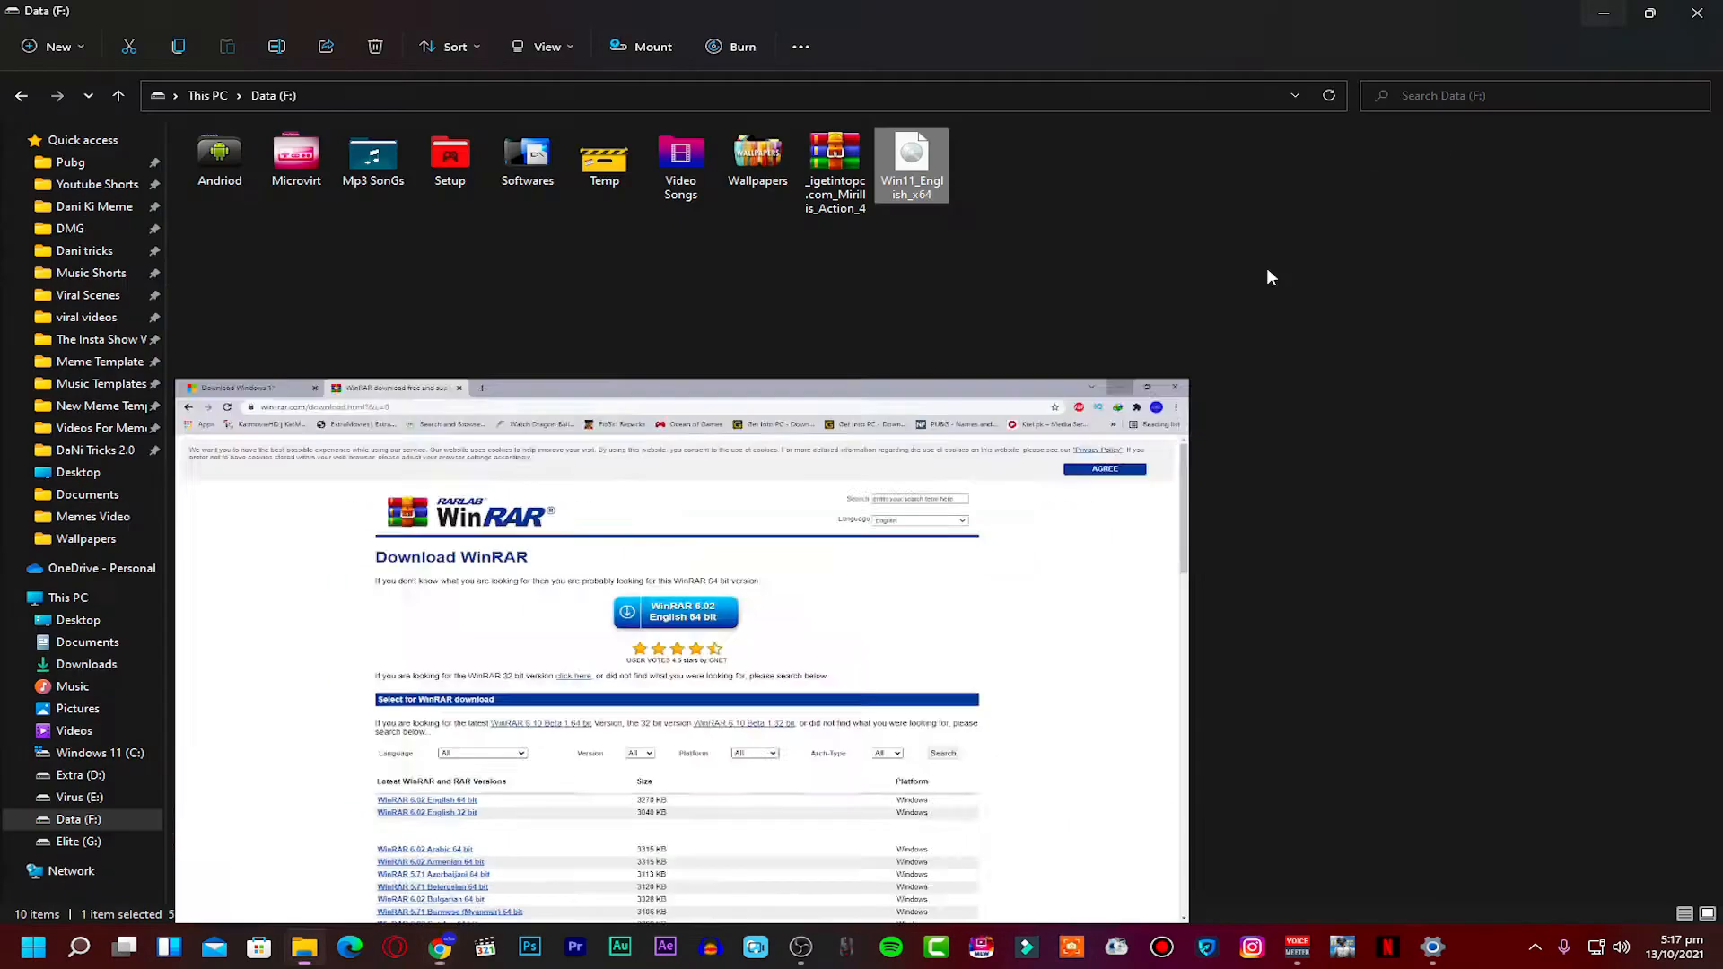
right_click(919, 193)
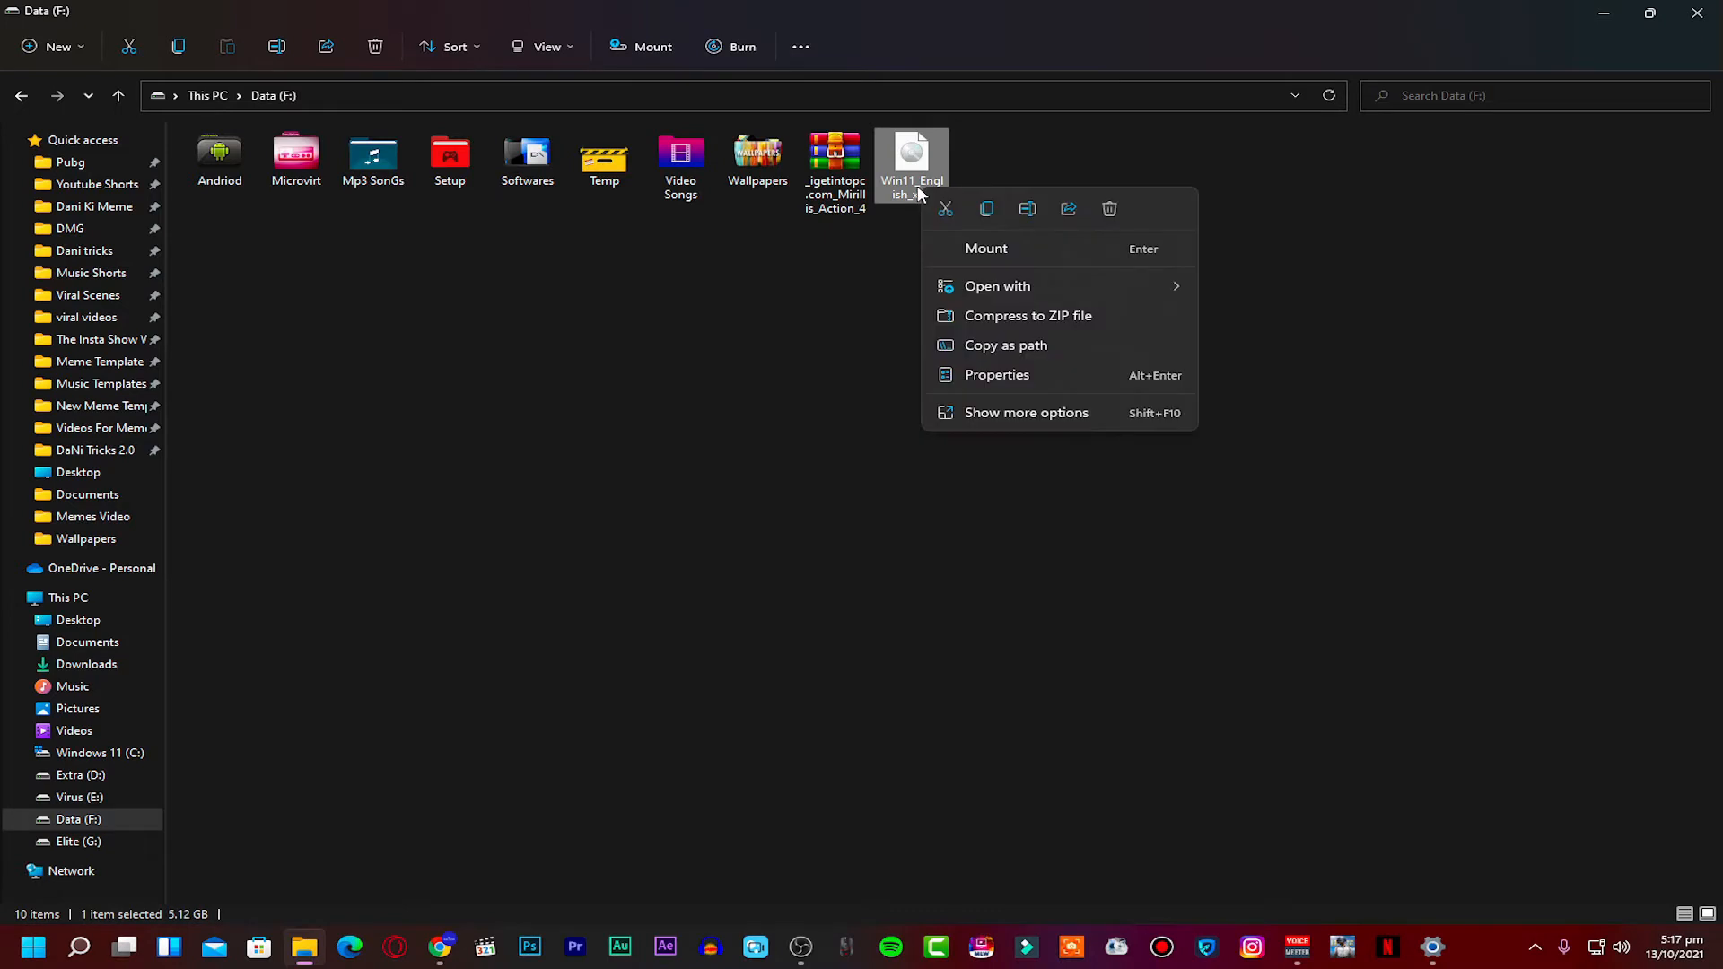
left_click(983, 411)
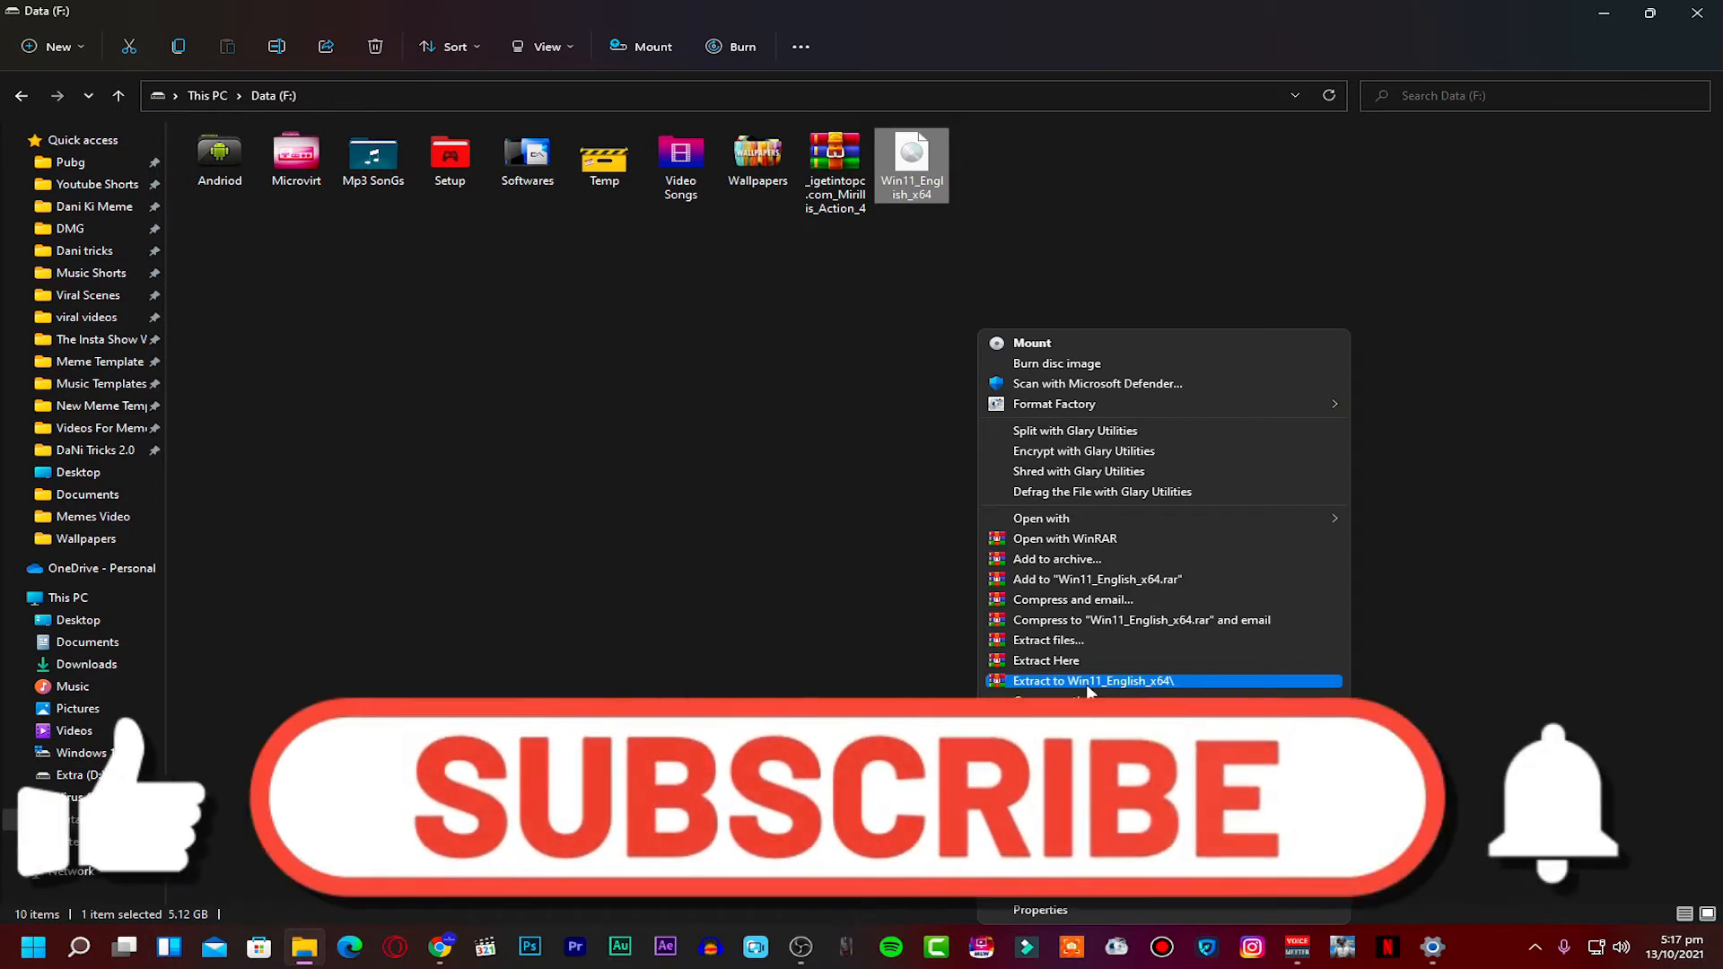
right_click(938, 178)
left_click(1046, 396)
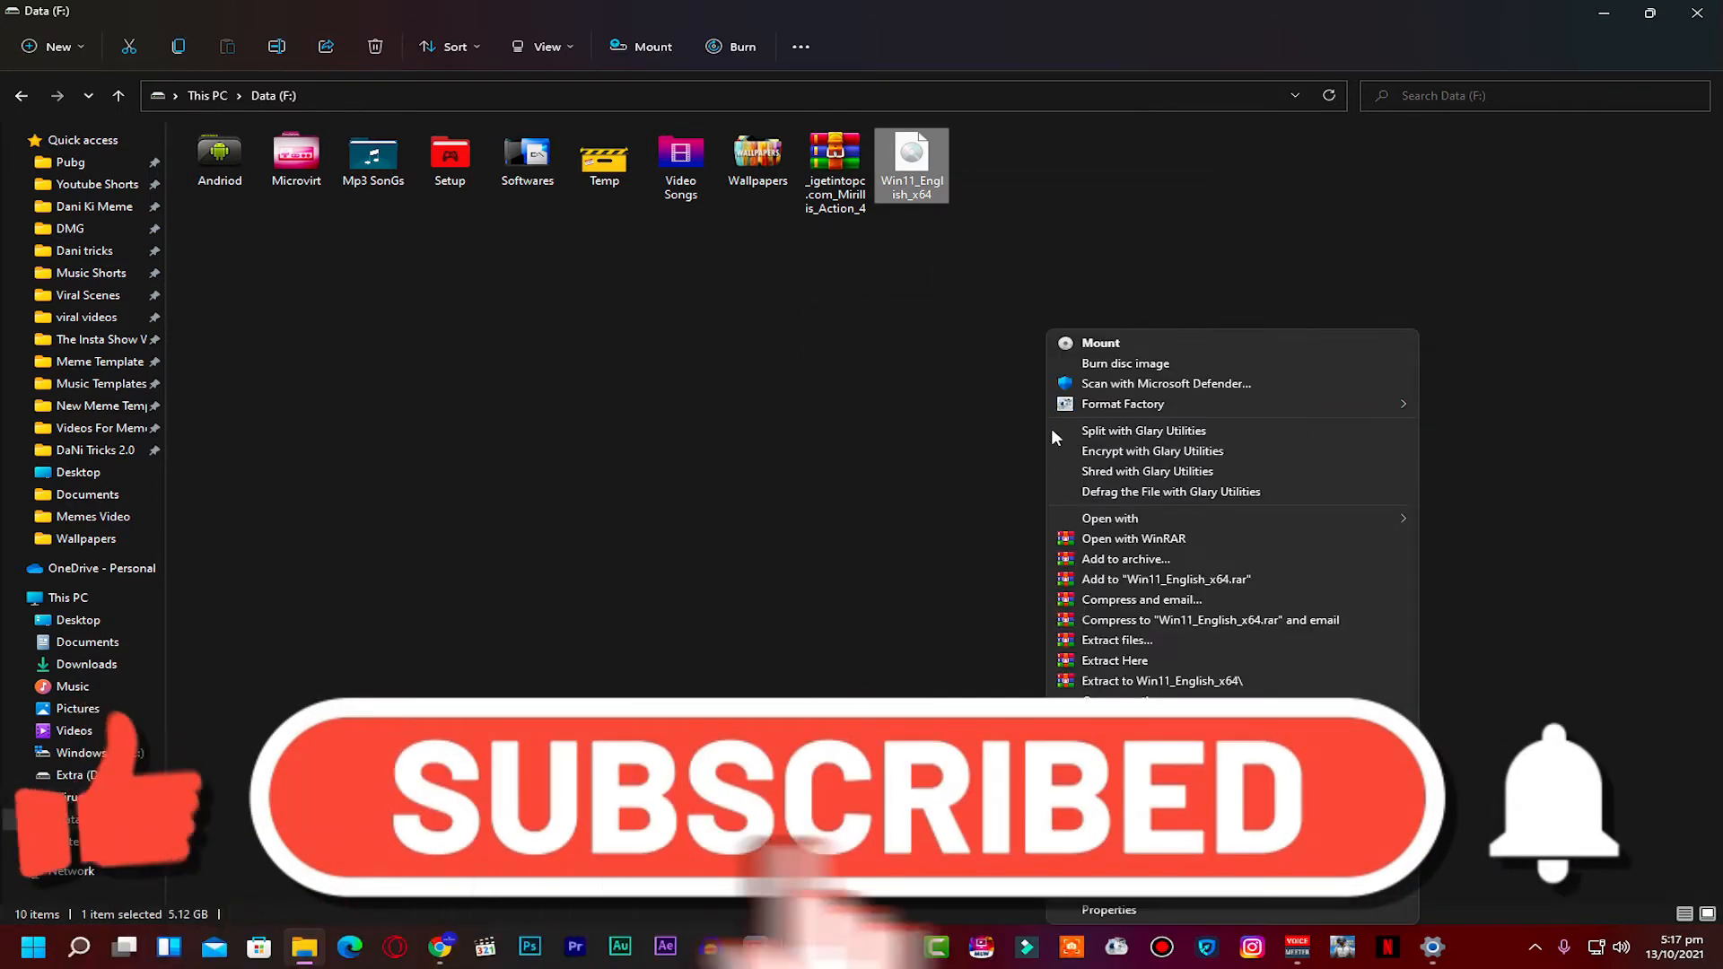
left_click(1171, 682)
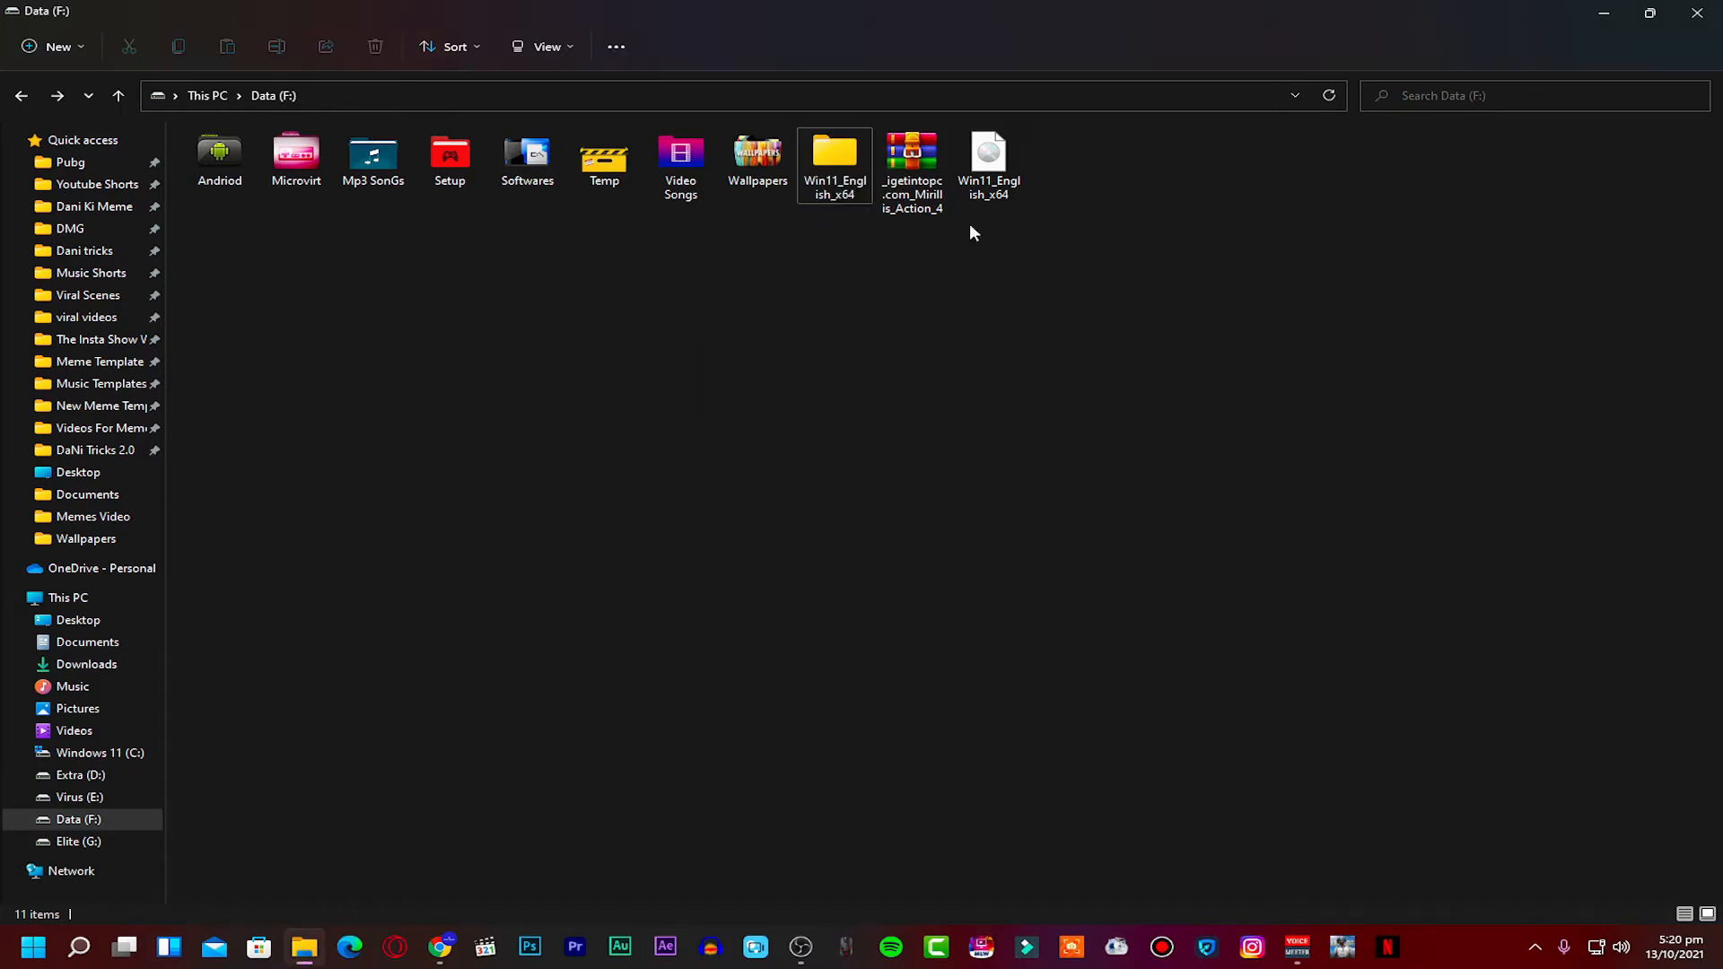
Open the extracted Win11_English_x64 folder and run the Windows 11 setup program, allowing it to make changes
double_click(833, 172)
double_click(993, 212)
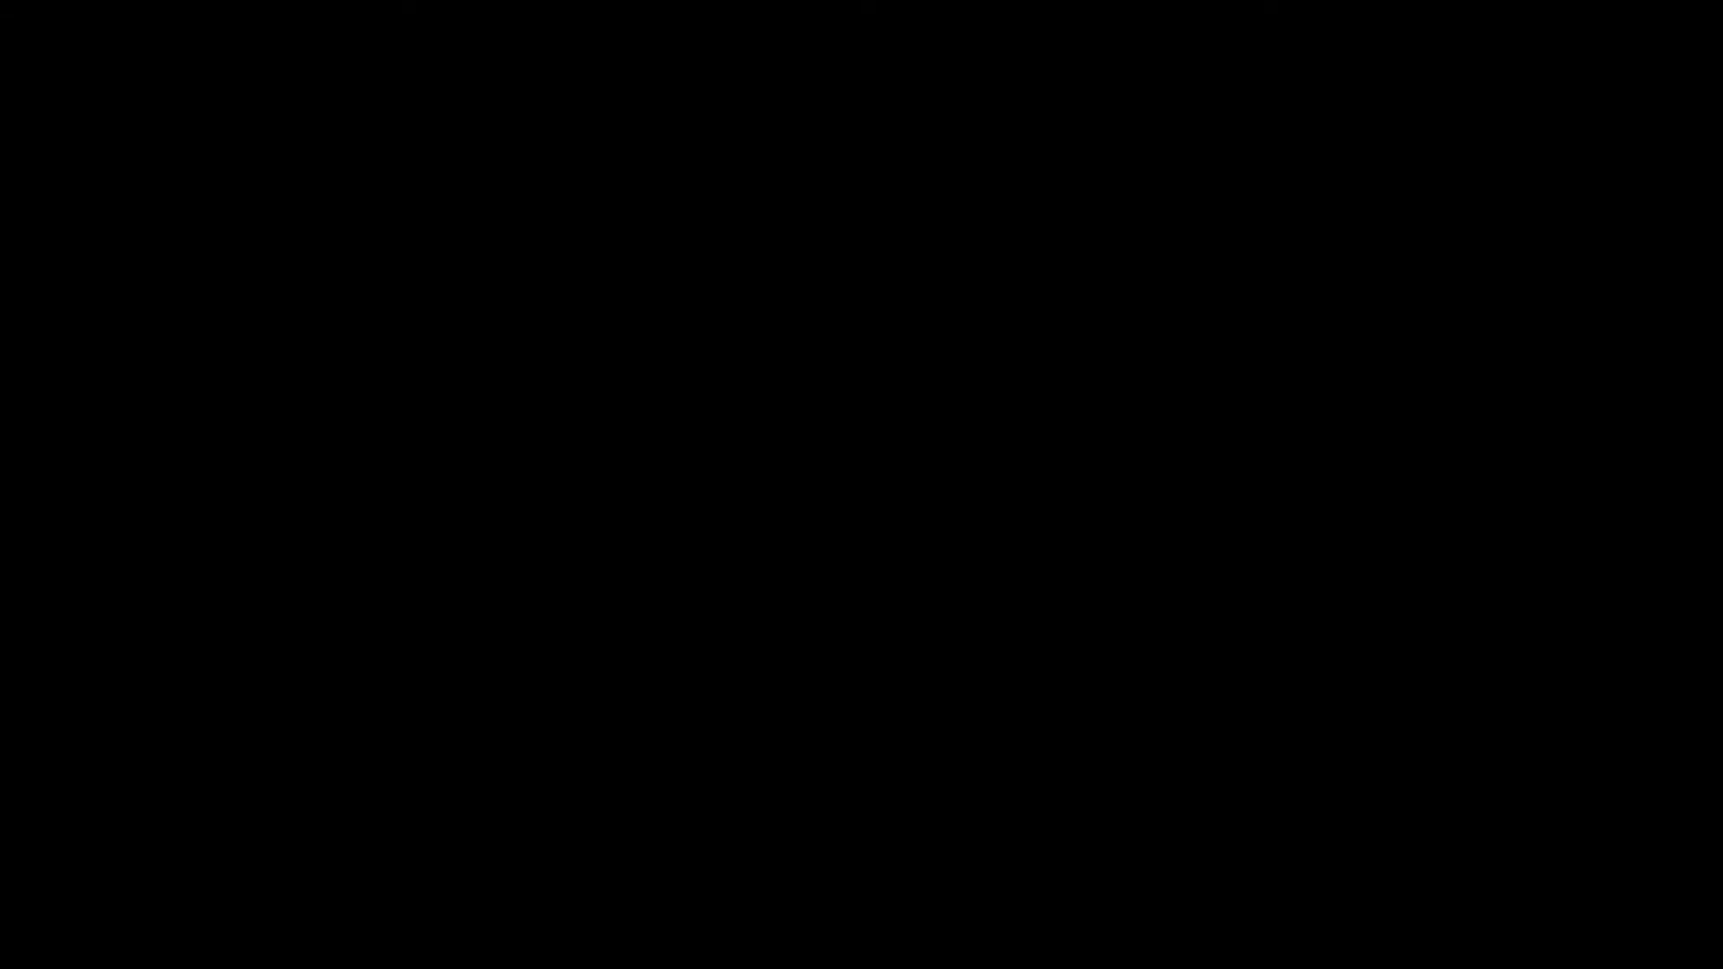
left_click(734, 630)
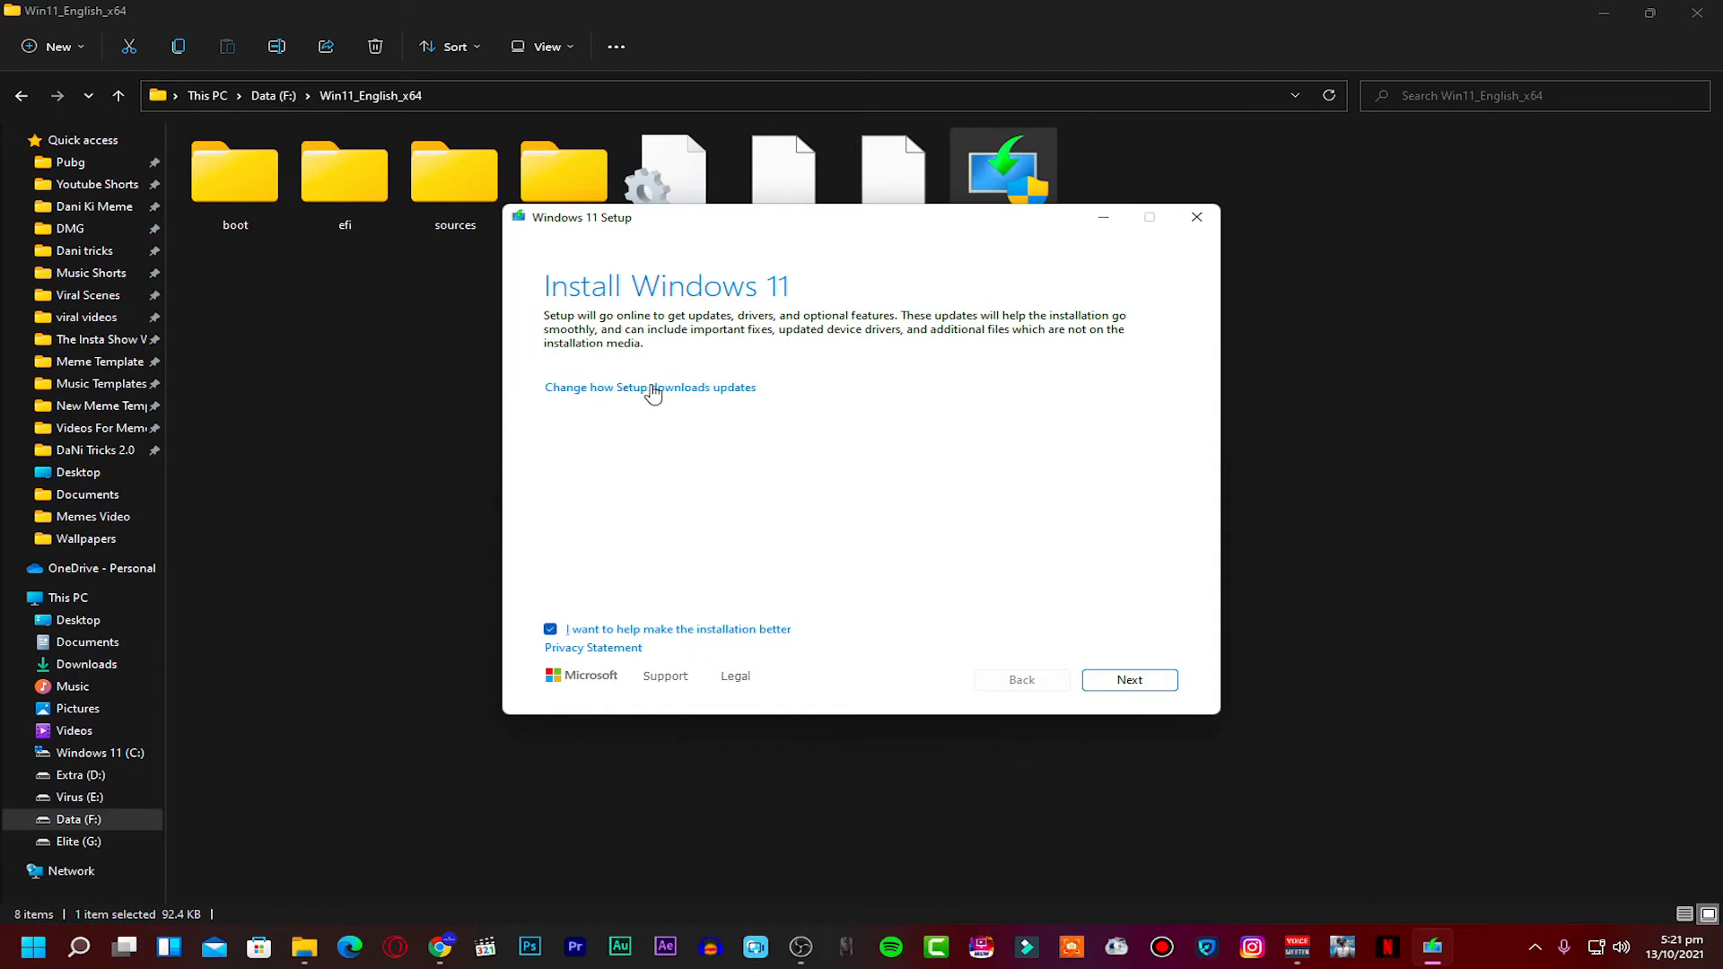
Set Windows 11 Setup's update download option to "Not right now", continue, and highlight the reason listed on the system requirements page
left_click(612, 396)
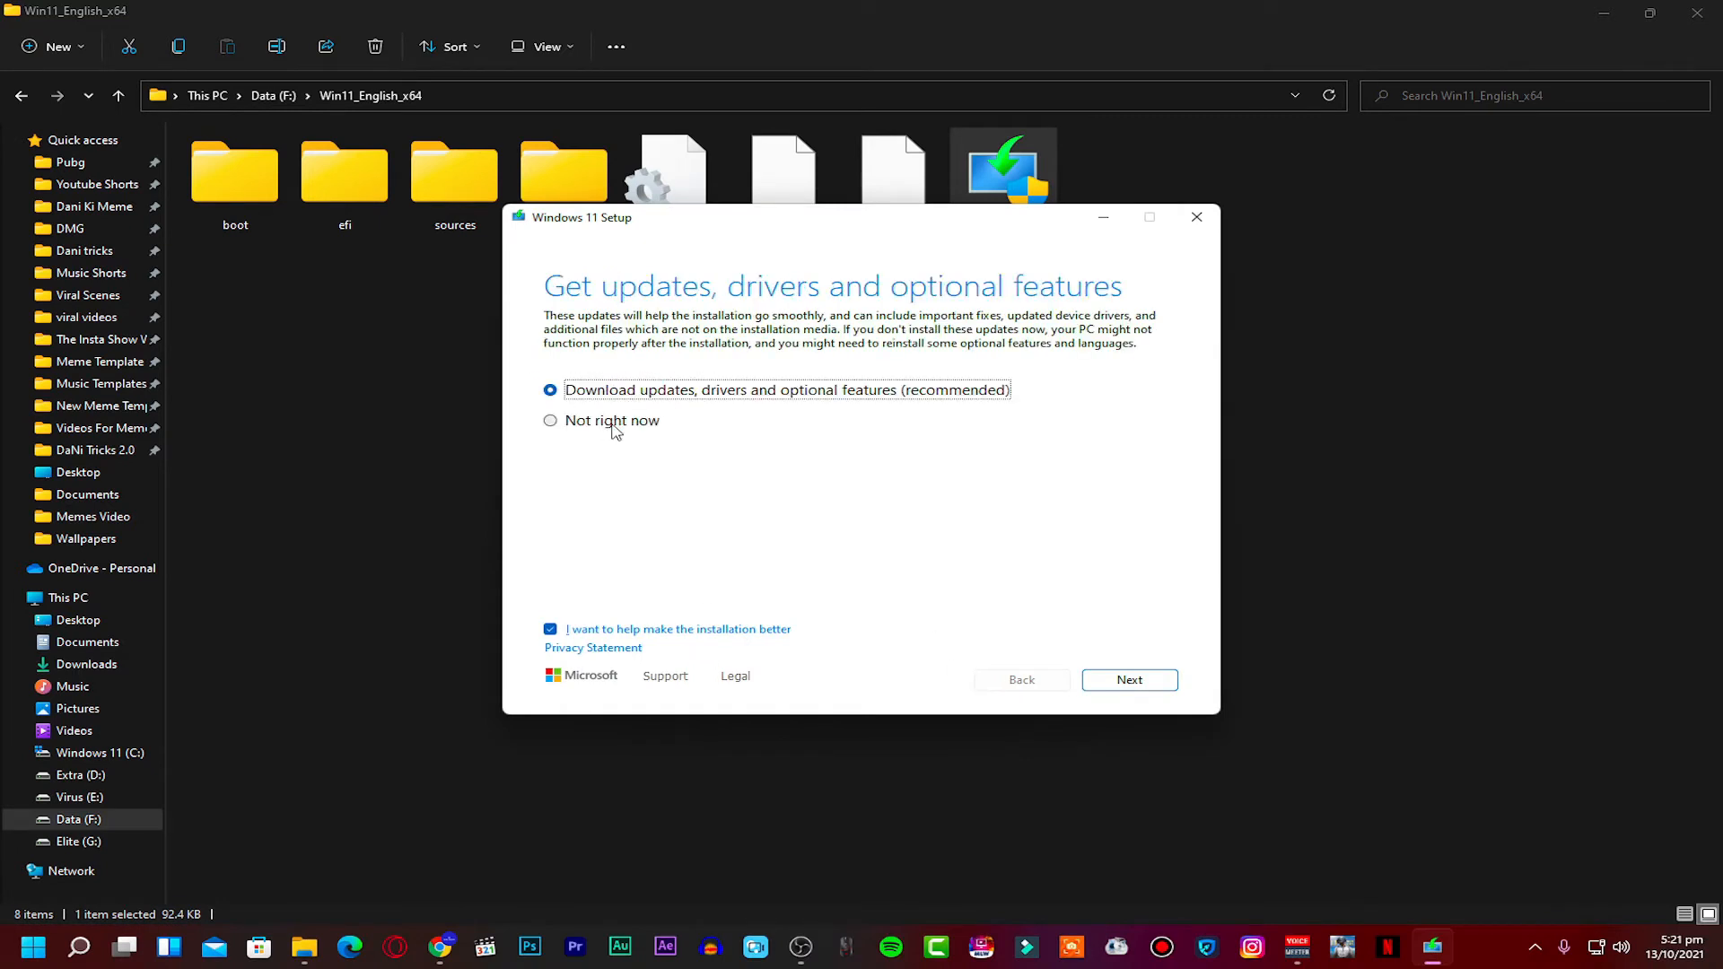
left_click(615, 424)
left_click(1176, 692)
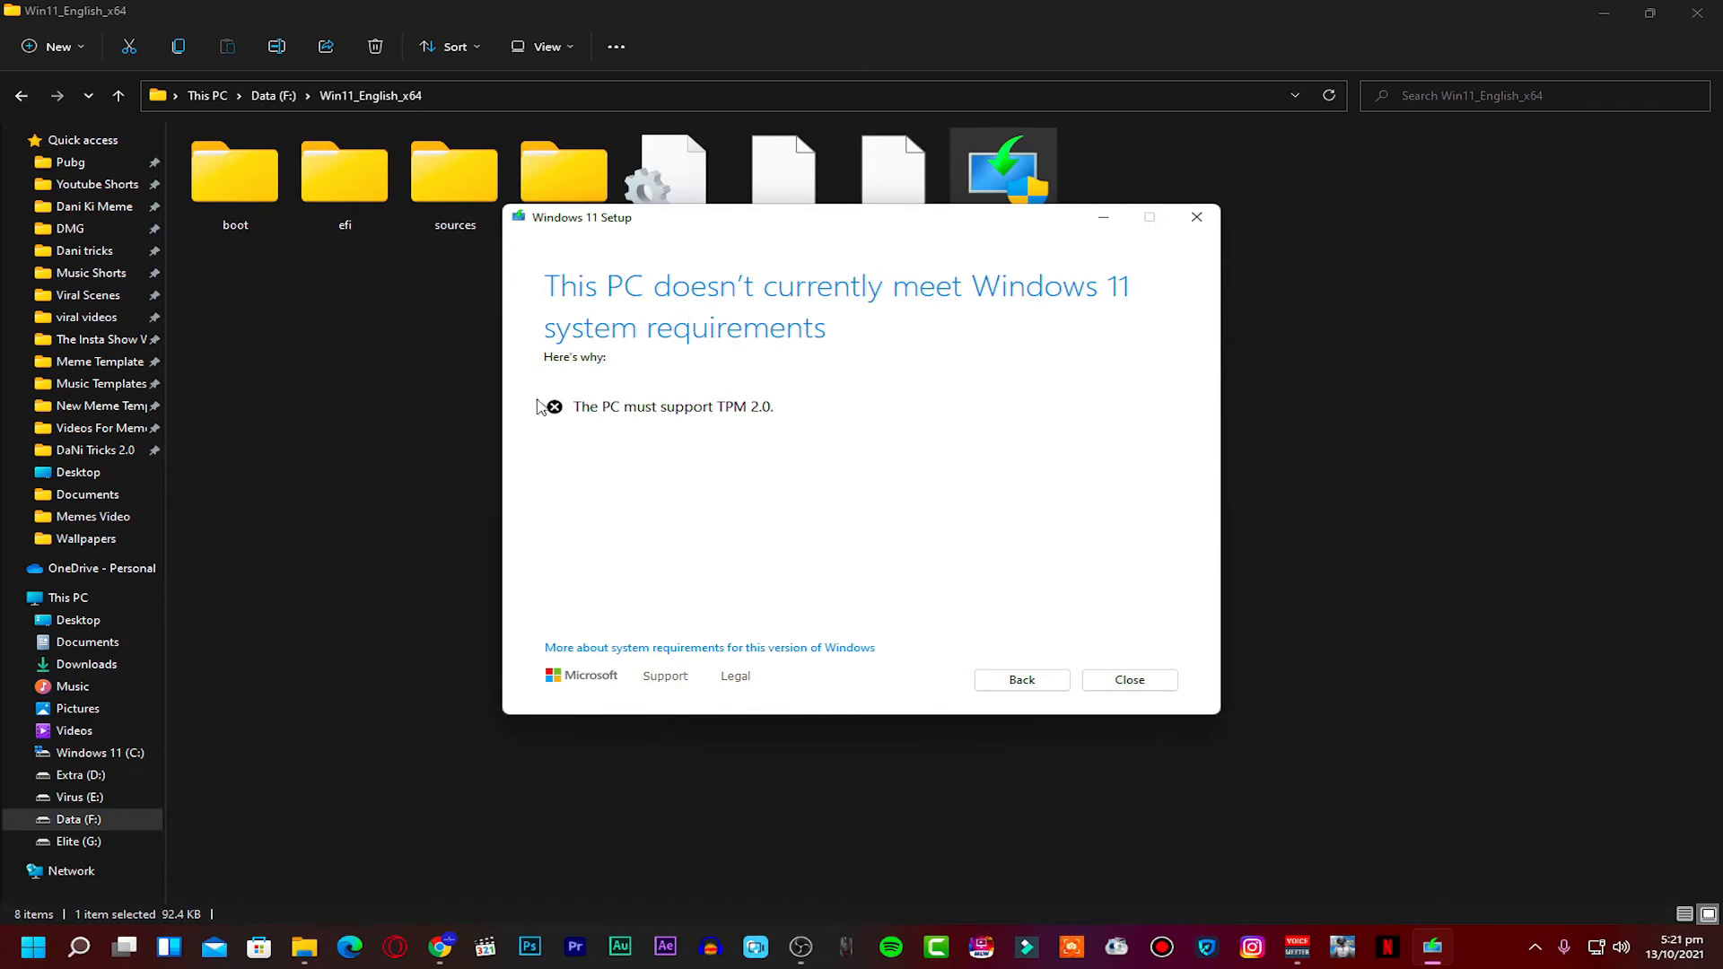
left_click_drag(581, 406, 915, 425)
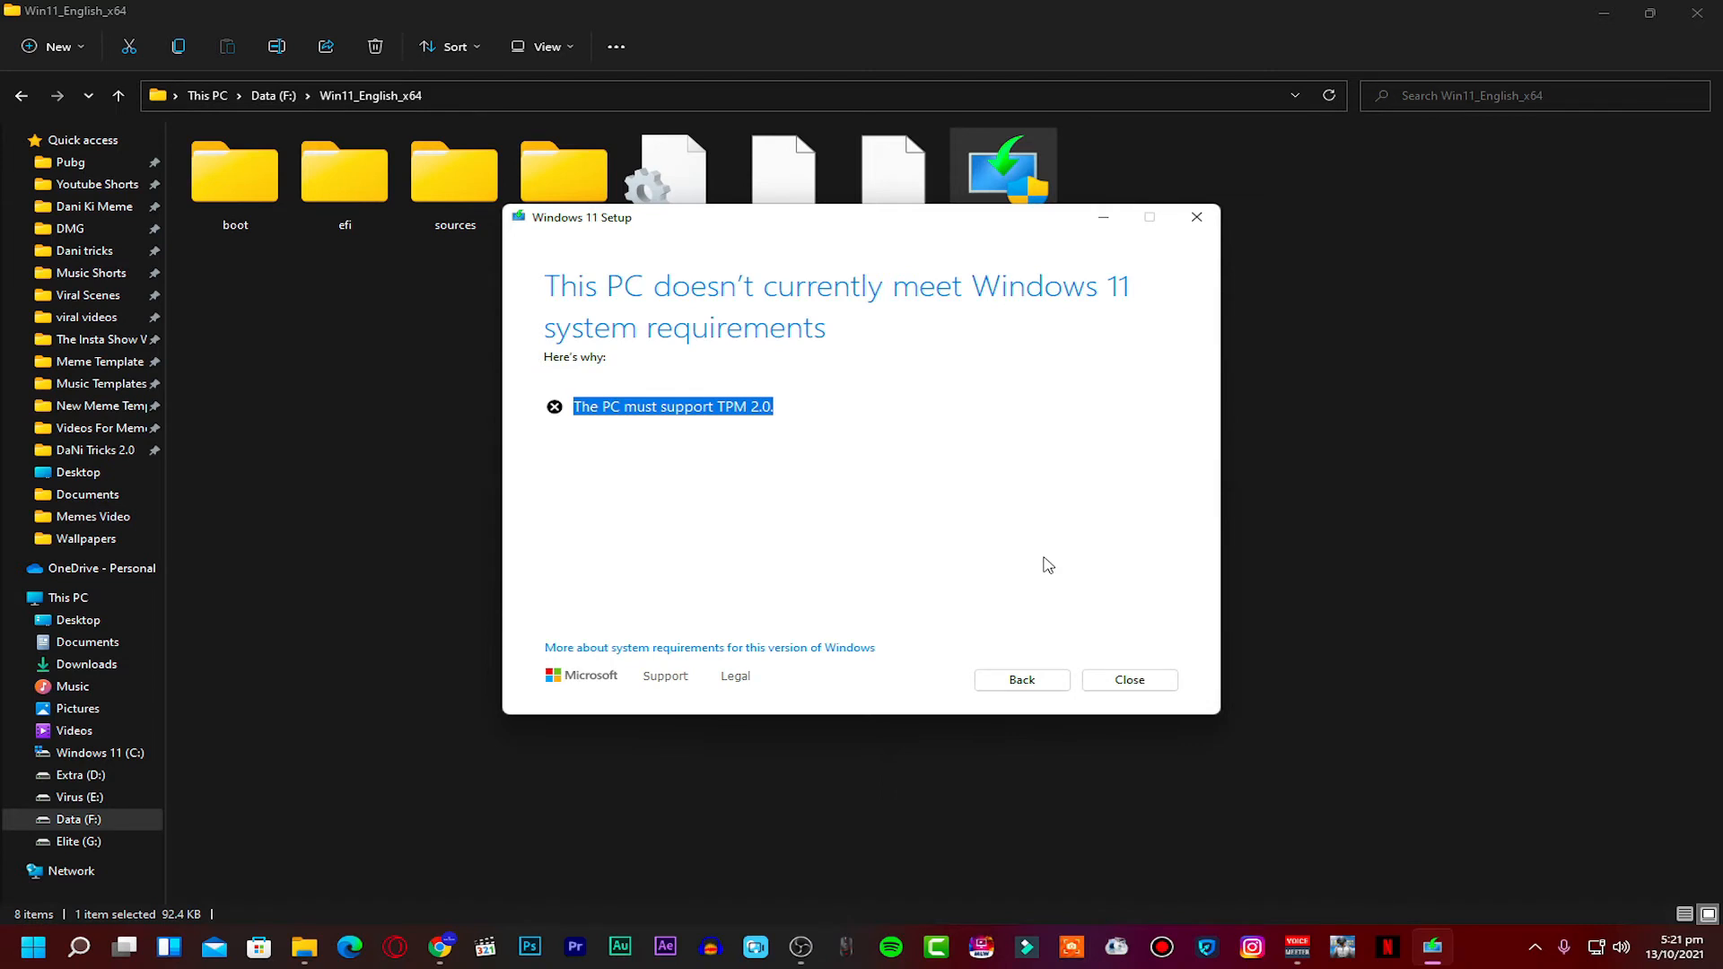
Close Windows 11 Setup and delete appraiserres.dll from the sources folder of Win11_English_x64
left_click(1130, 681)
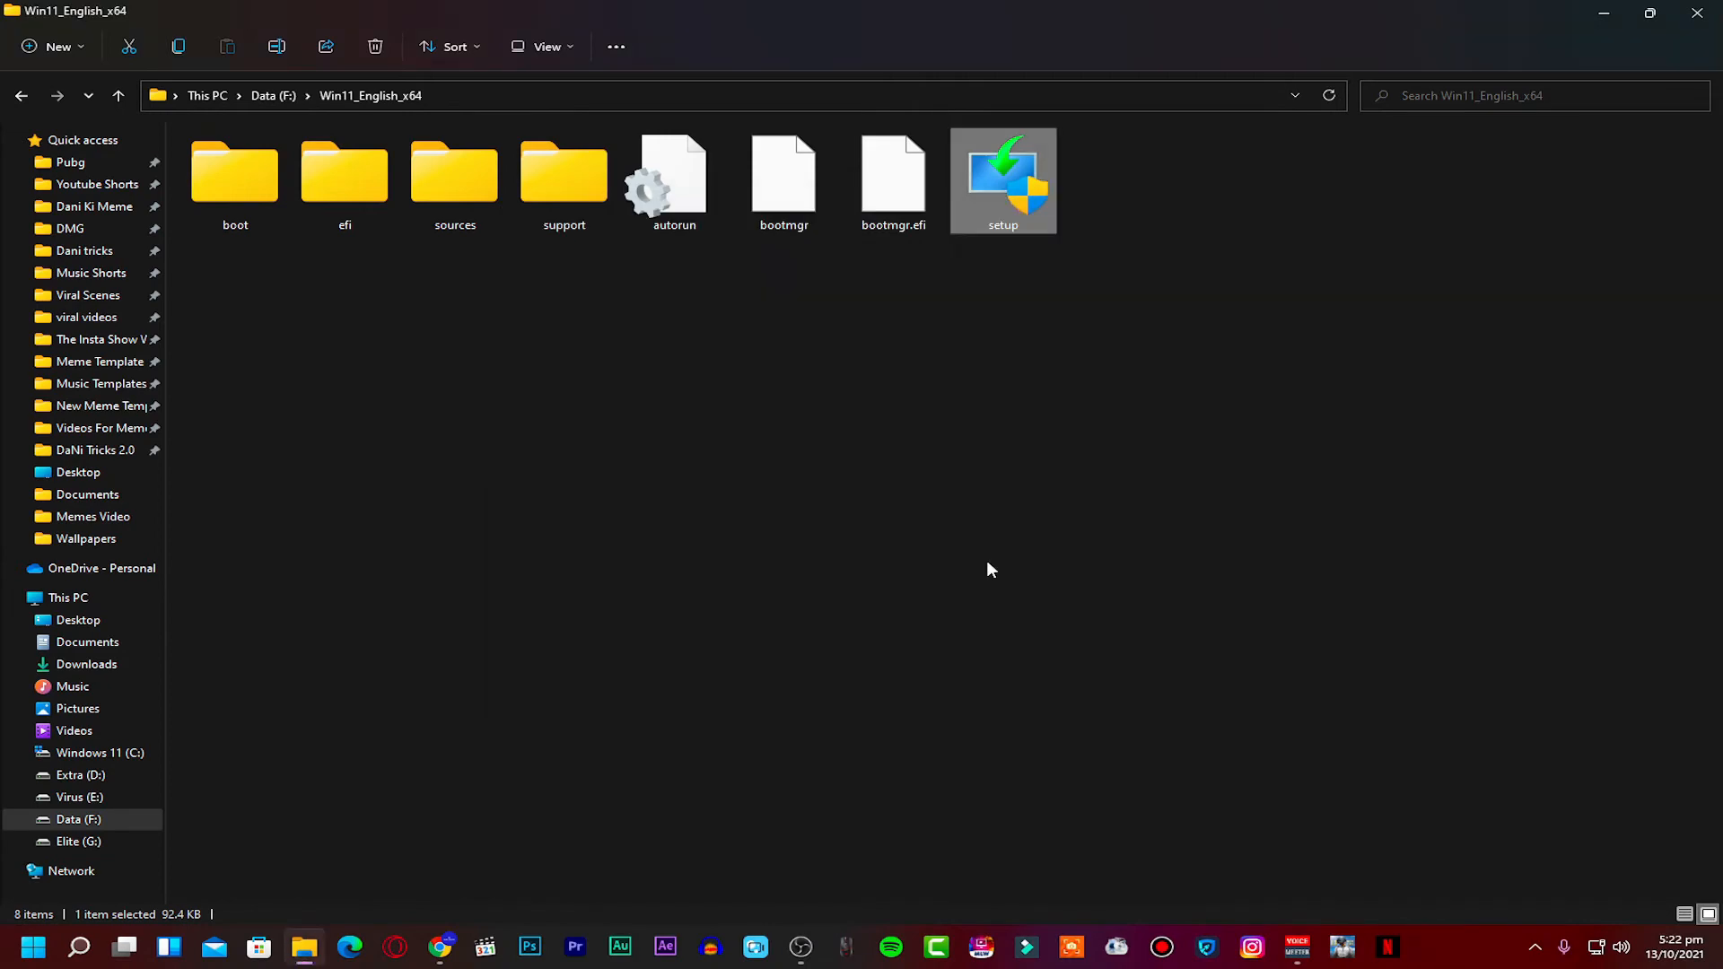
double_click(454, 201)
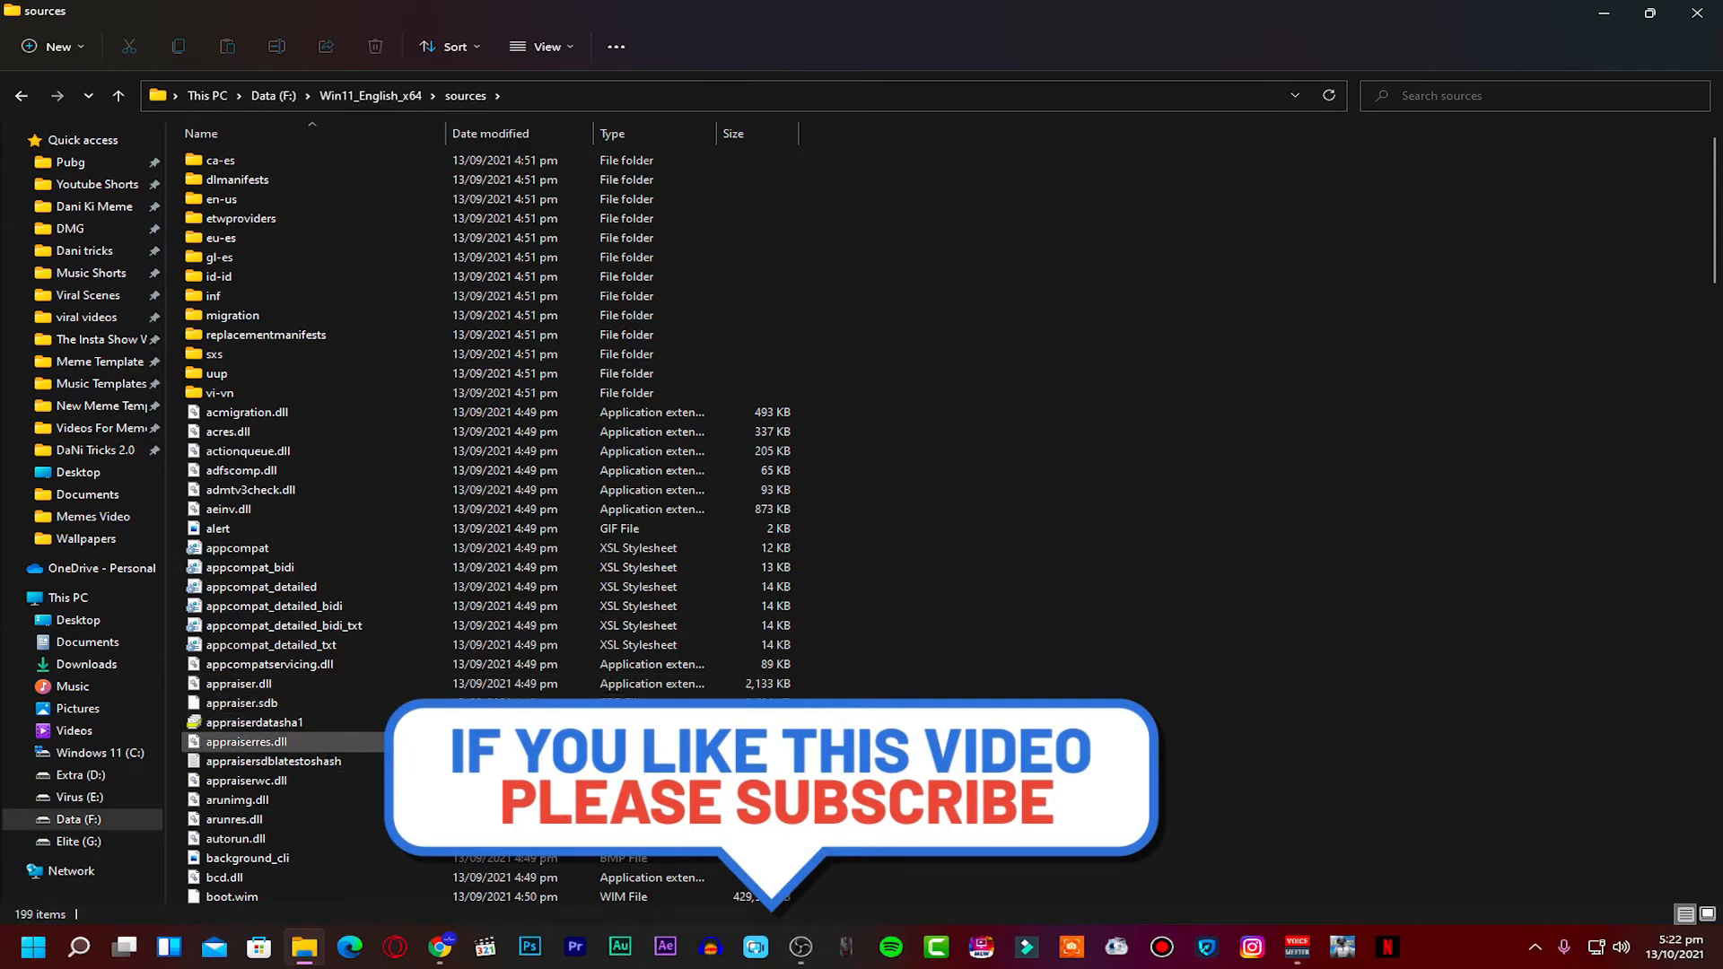
left_click(301, 742)
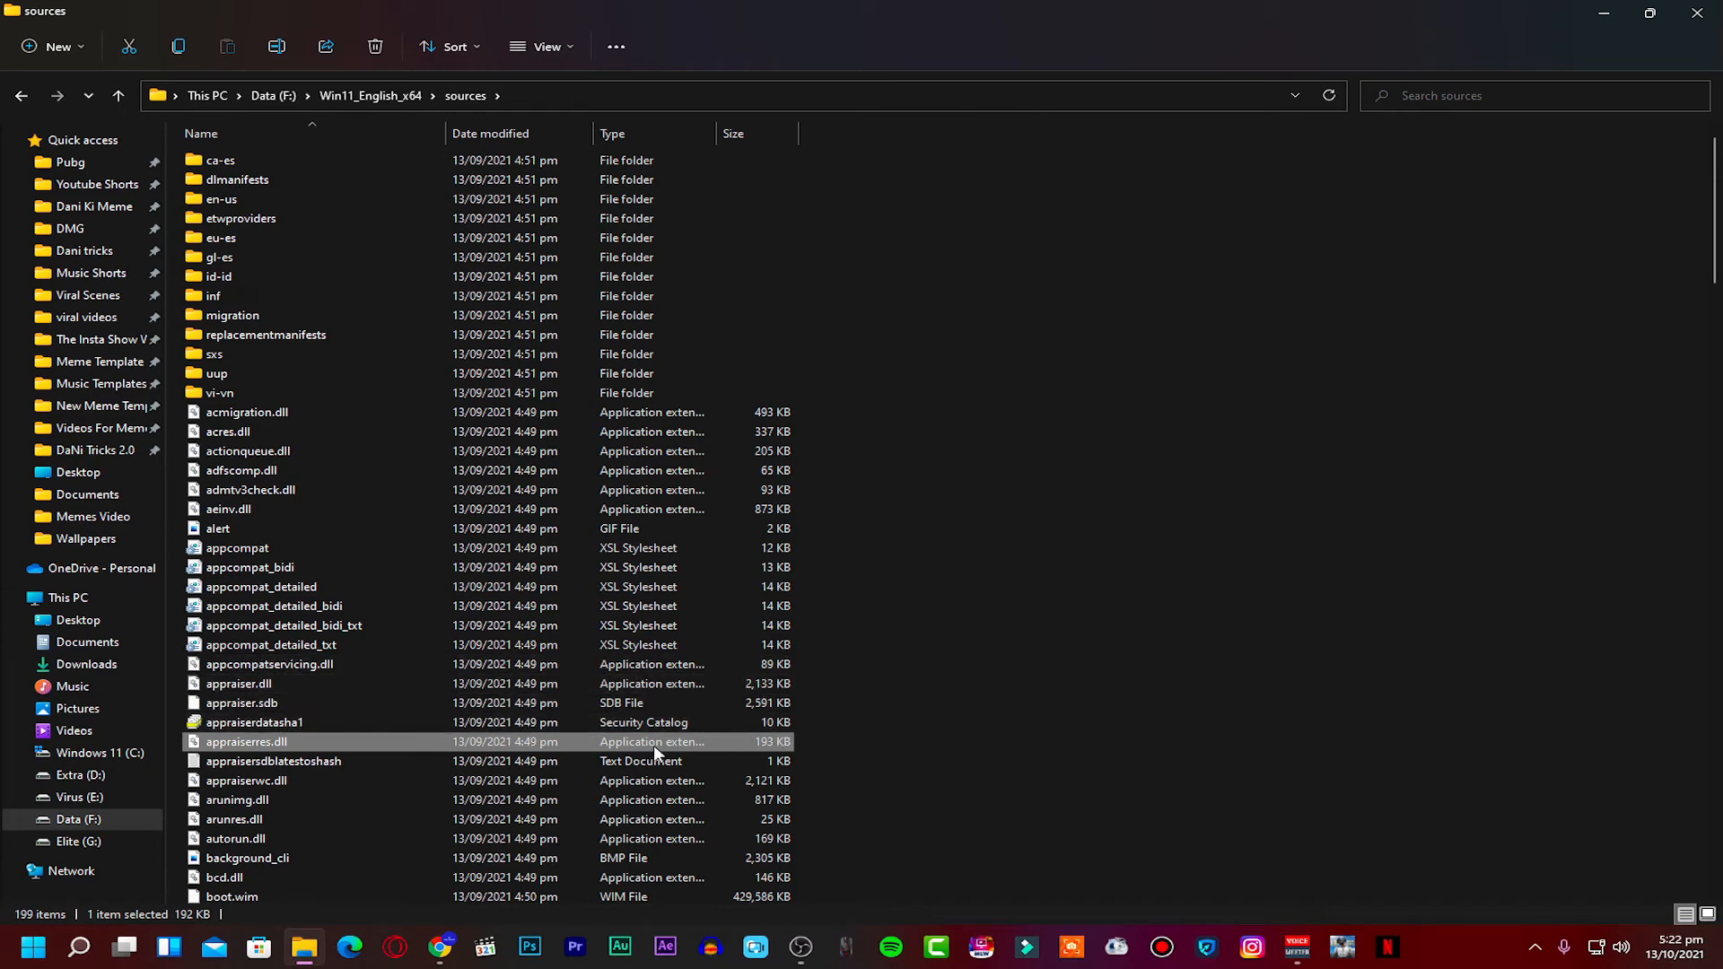
right_click(776, 748)
left_click(893, 732)
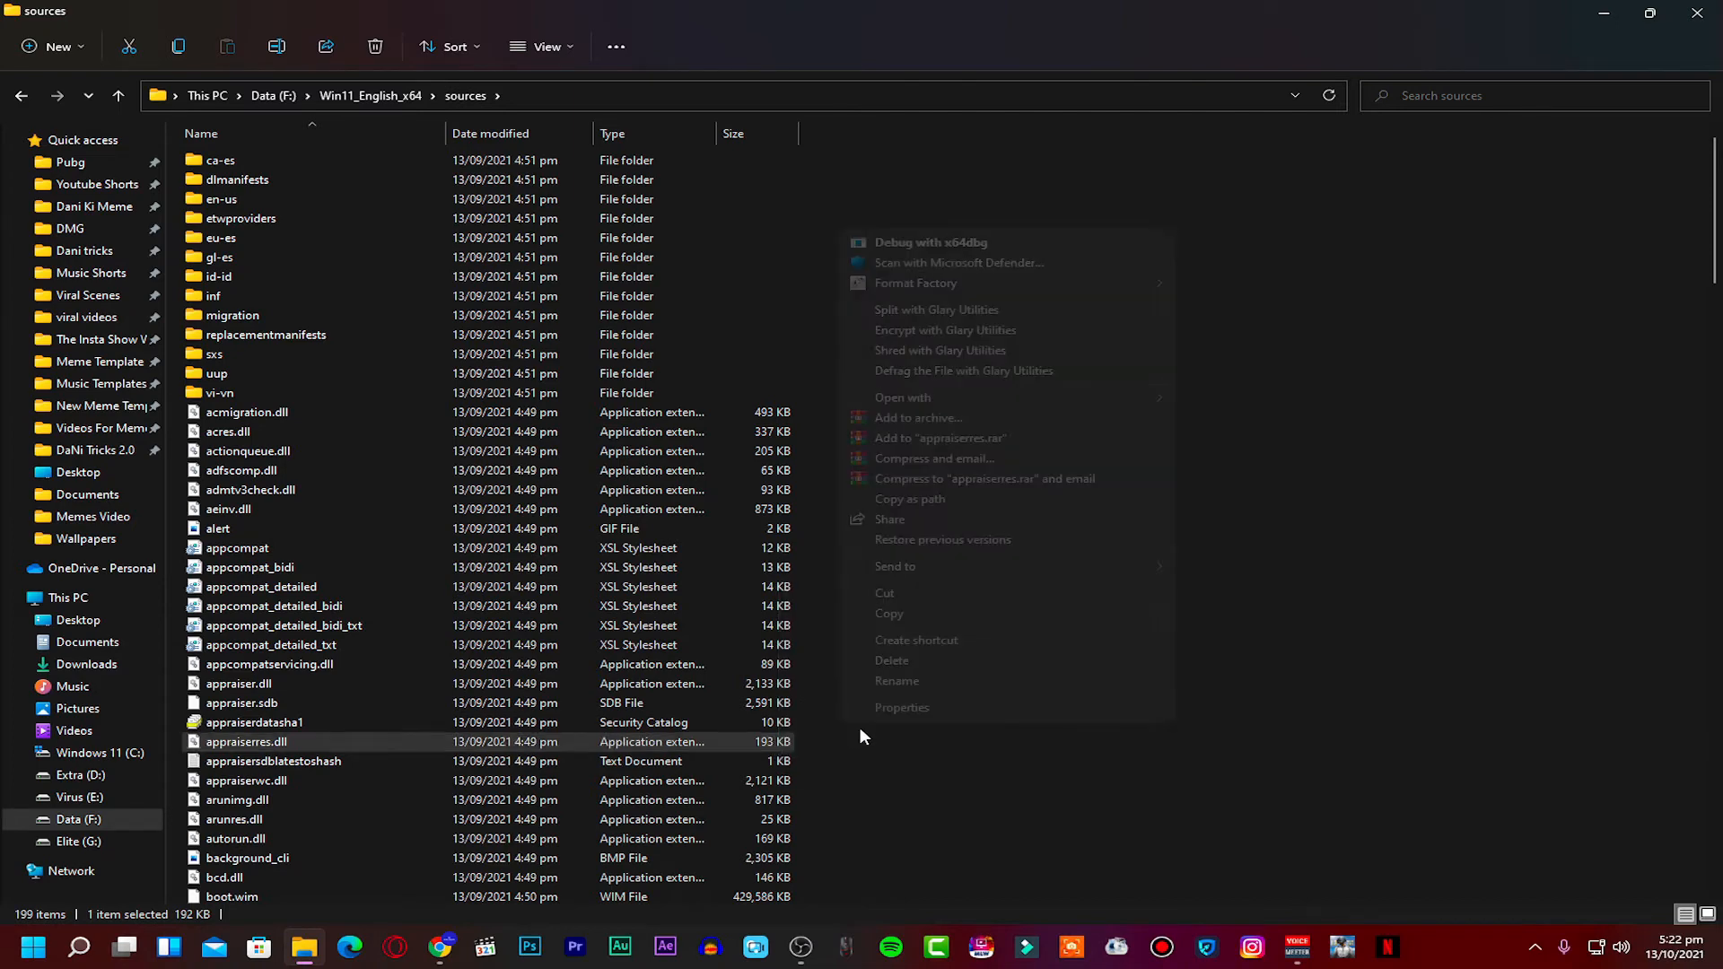
left_click(912, 662)
Empty the Recycle Bin on the desktop to permanently remove appraiserres.dll
double_click(668, 14)
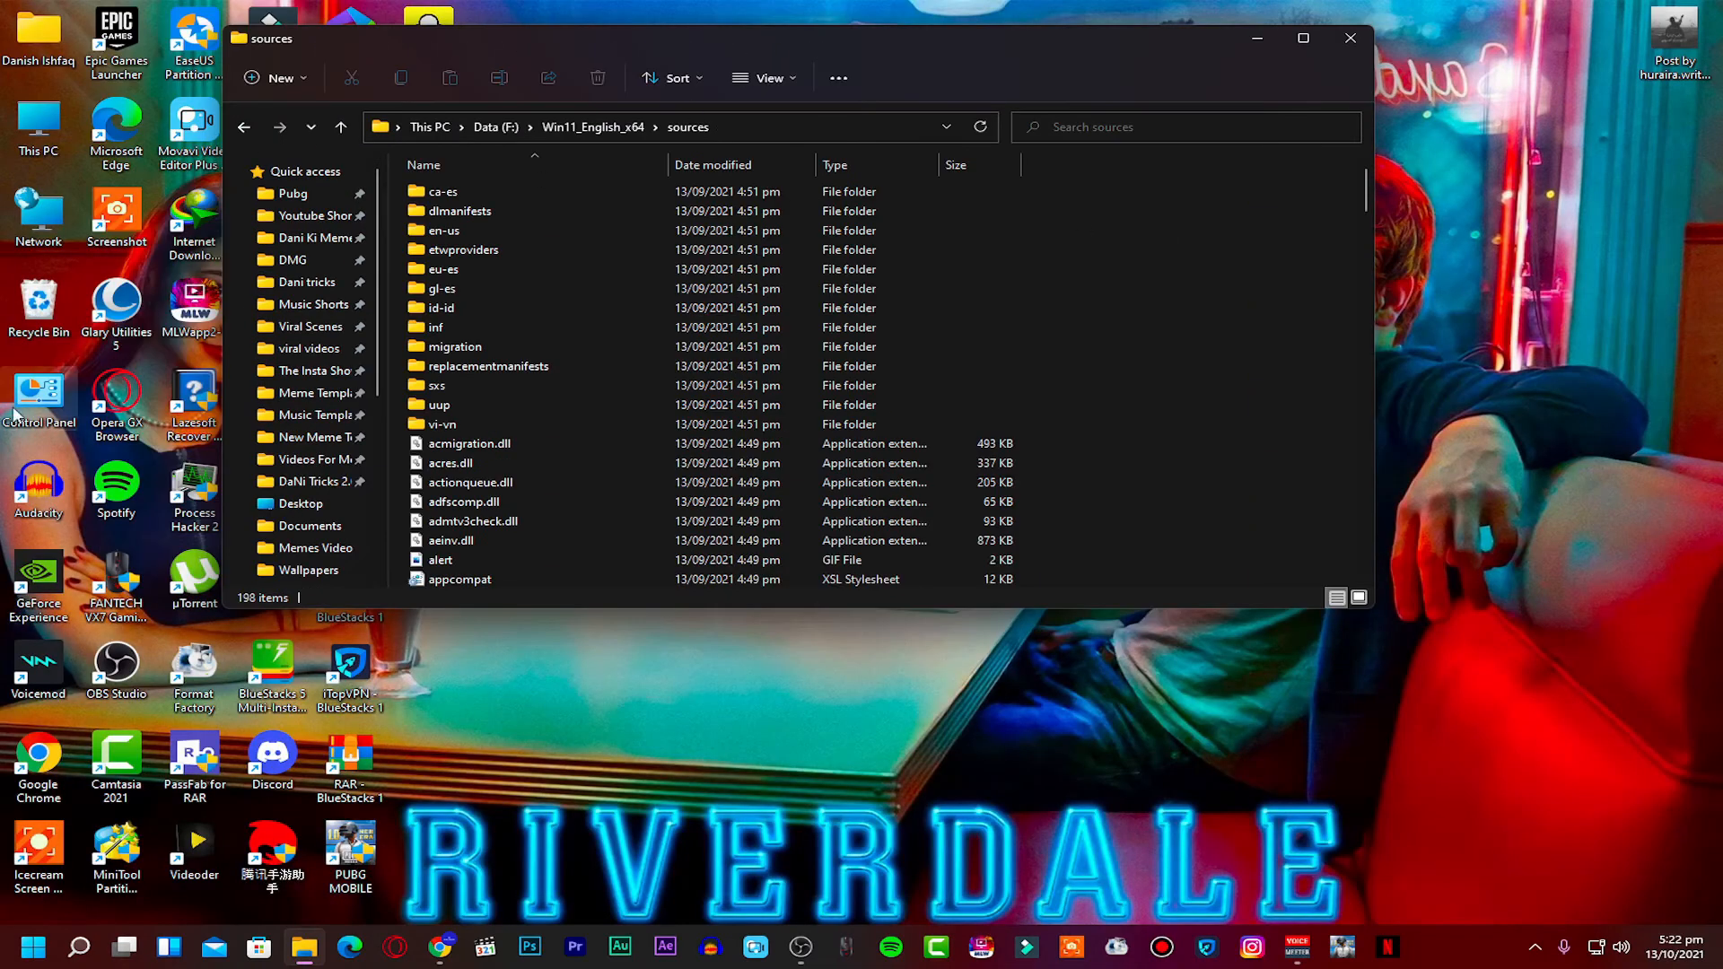
right_click(40, 305)
left_click(117, 336)
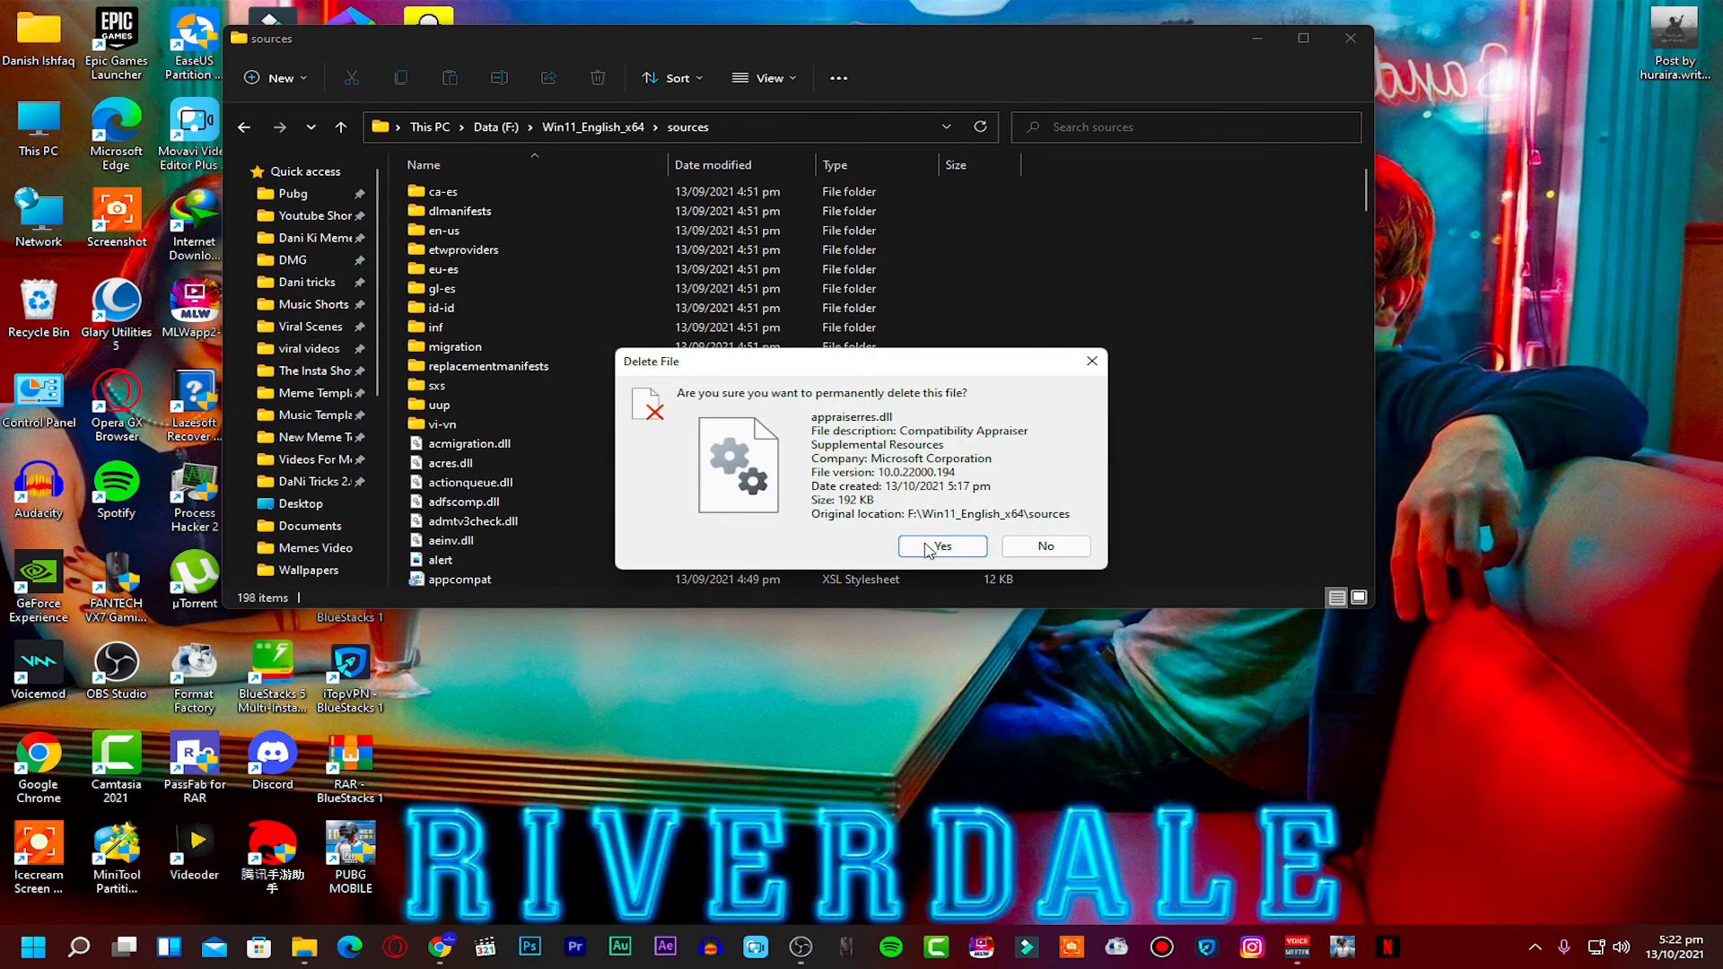
left_click(937, 544)
Go back to the Win11_English_x64 folder in a maximized window and run the setup program again, allowing it to make changes
left_click(244, 127)
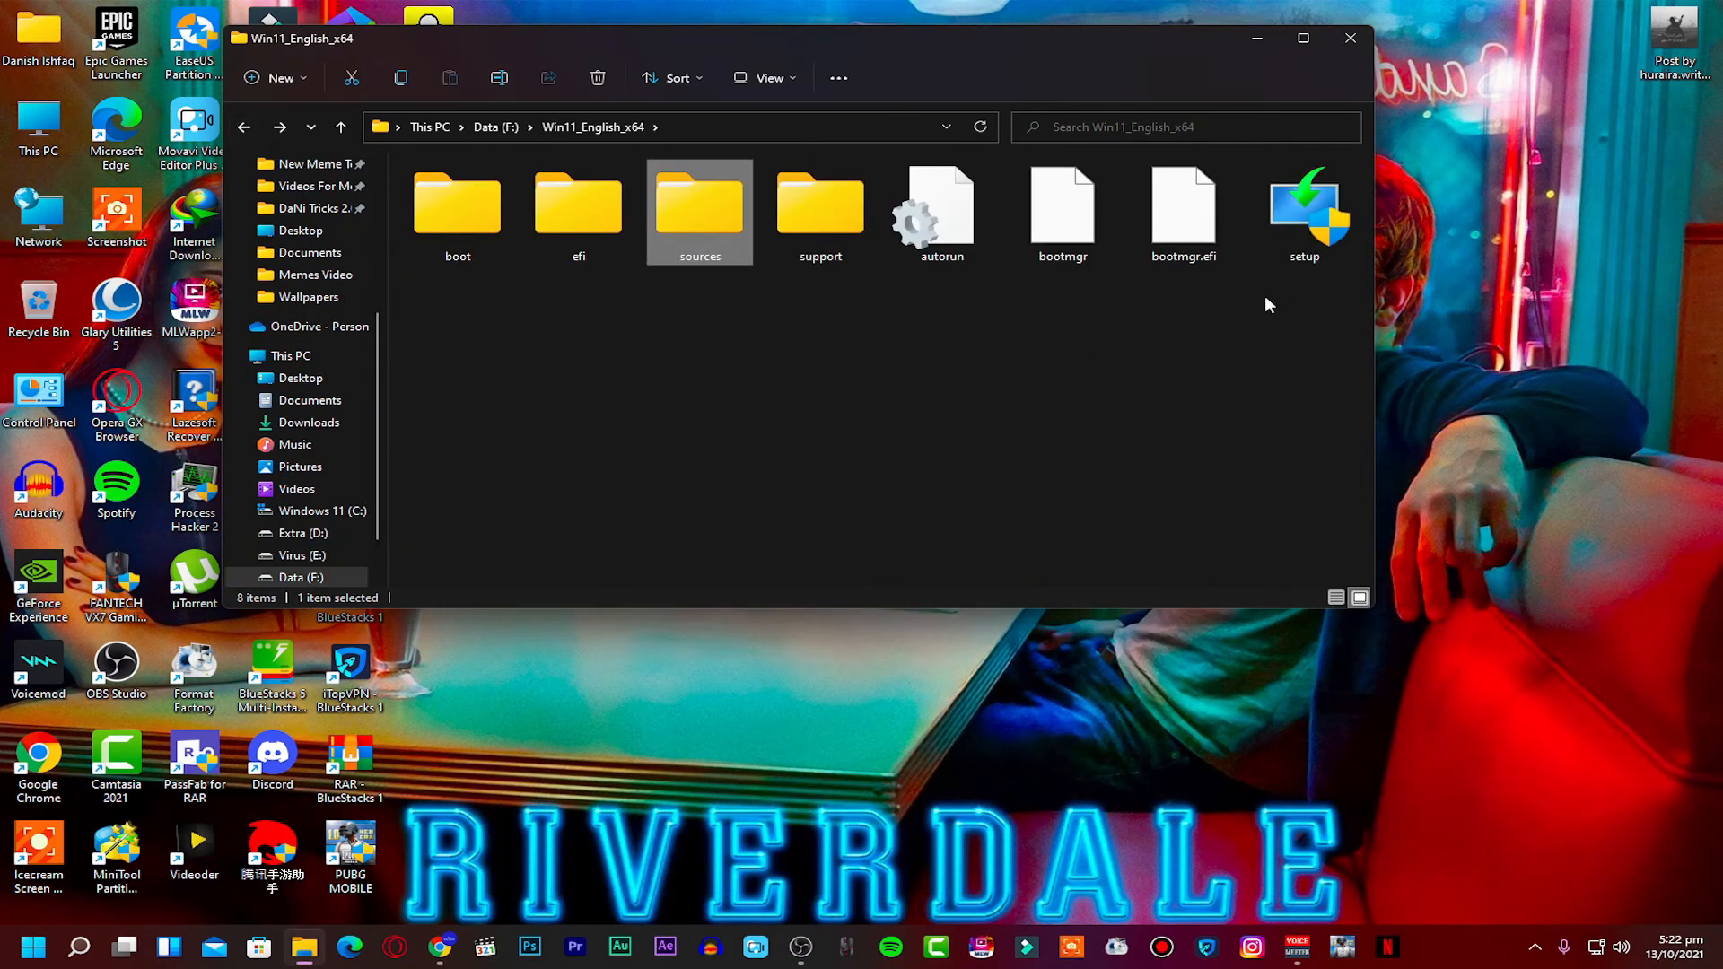
left_click(1303, 38)
double_click(1051, 203)
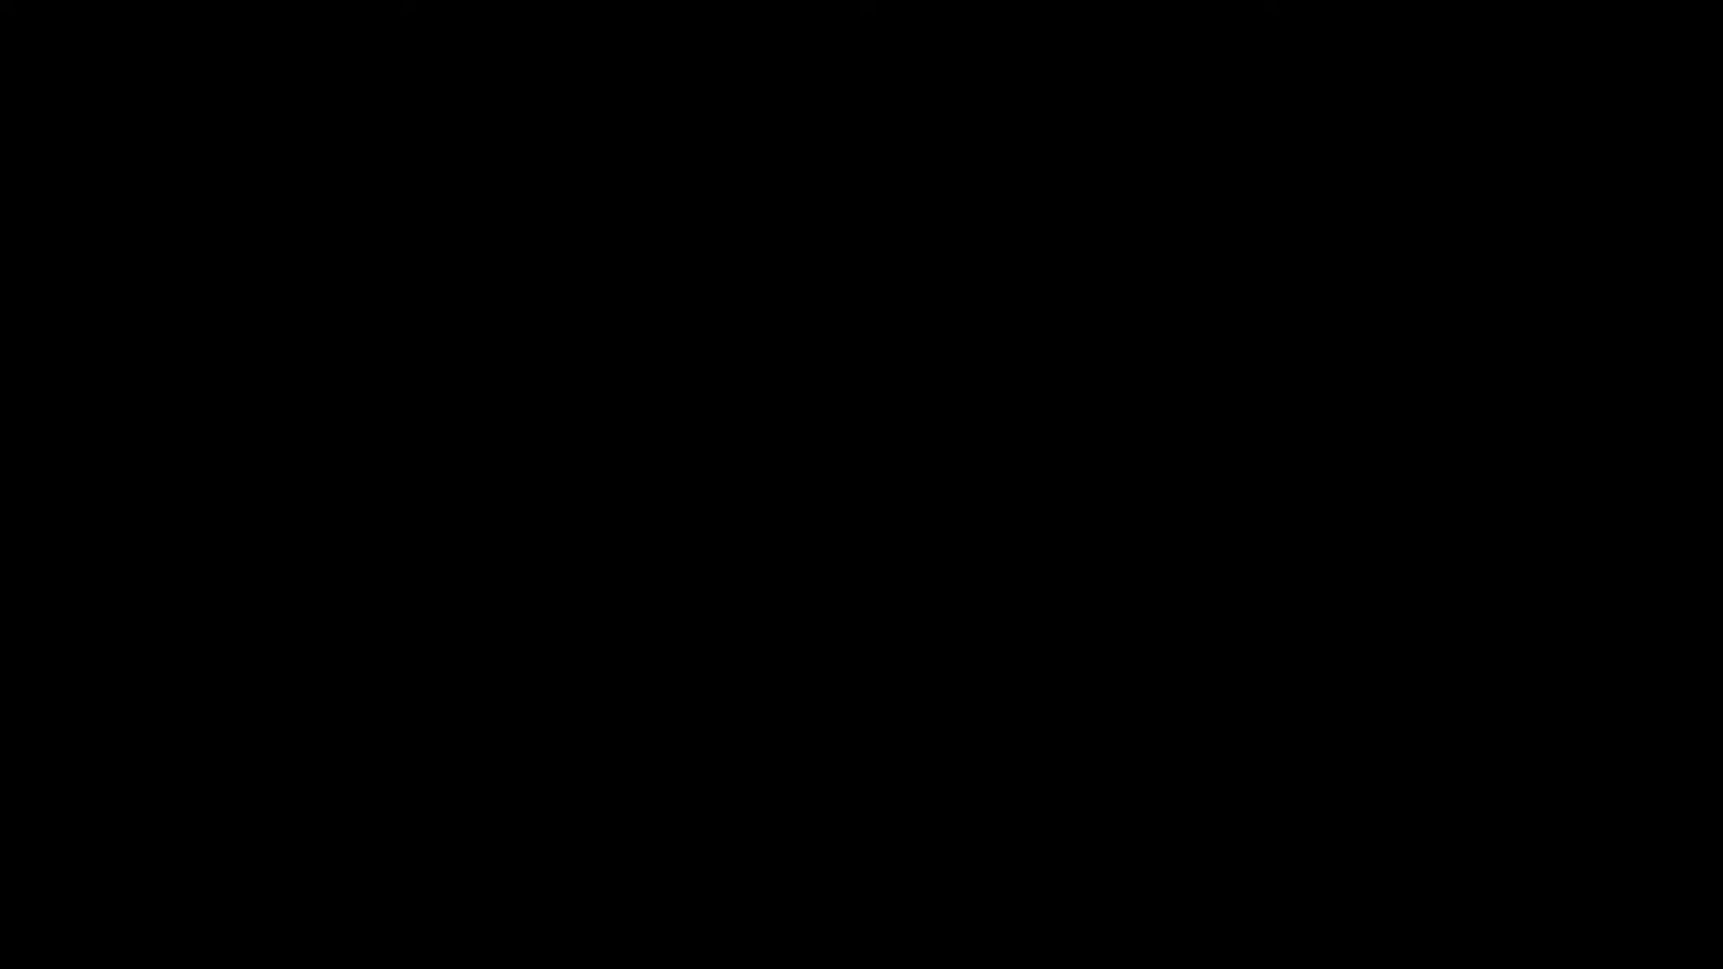
left_click(777, 633)
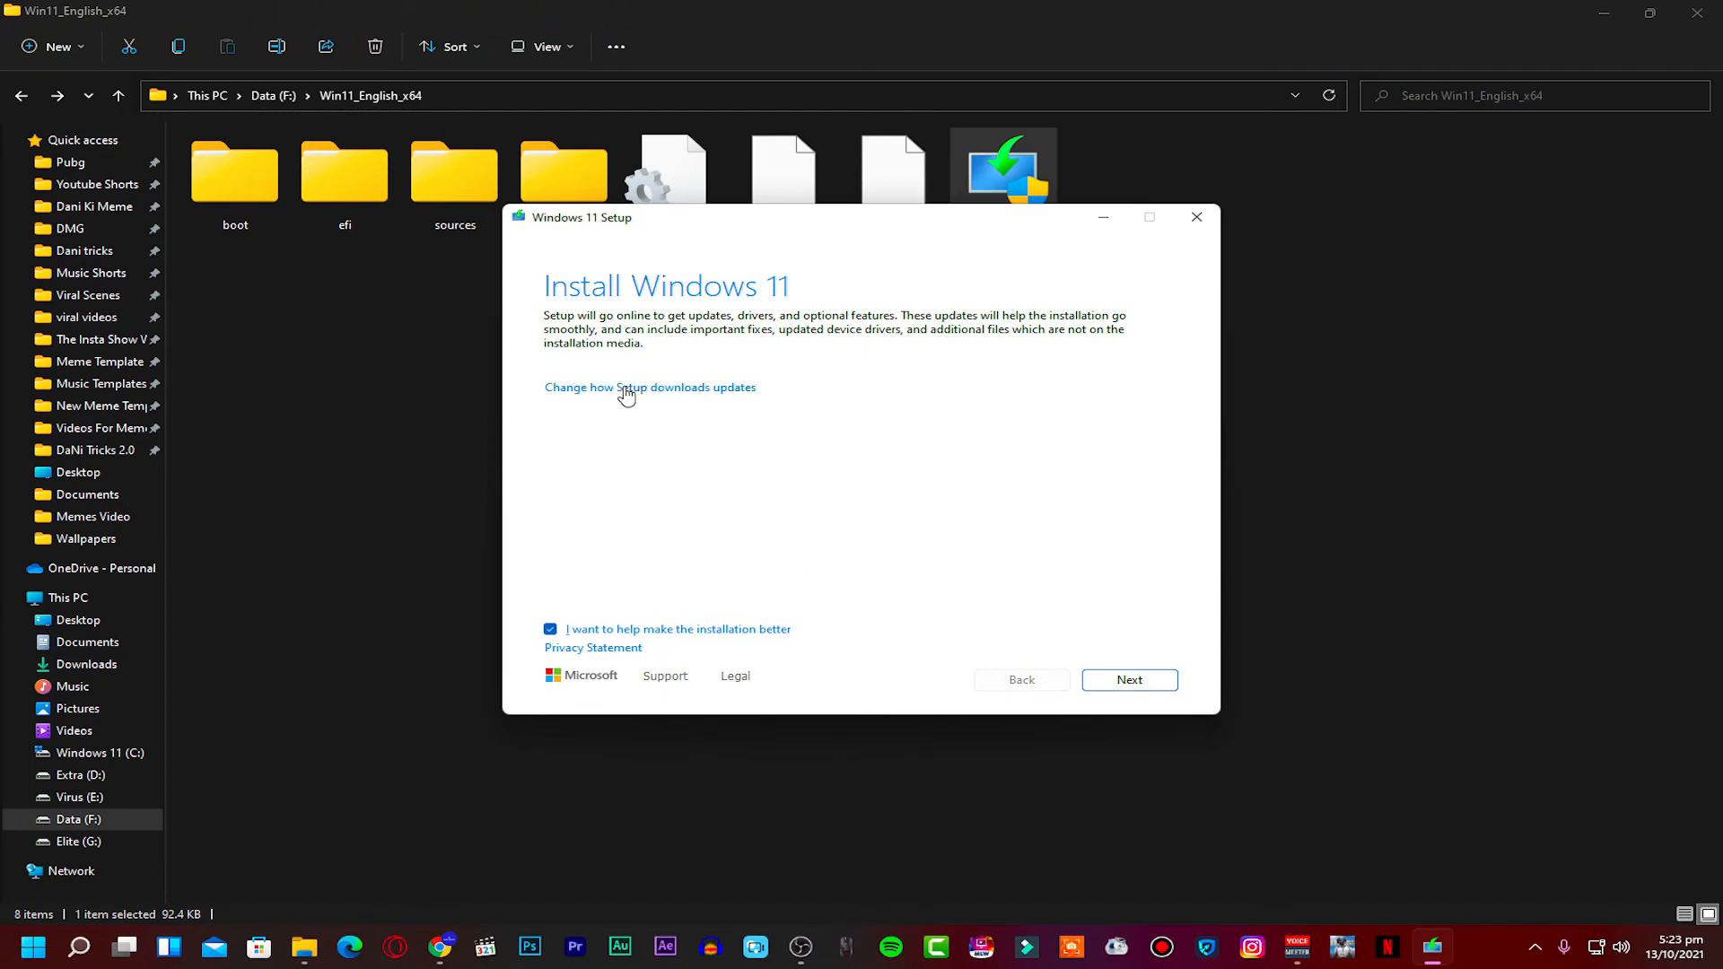
Set Windows 11 Setup's update download option to "Not right now" and continue to the license terms
left_click(626, 389)
left_click(619, 423)
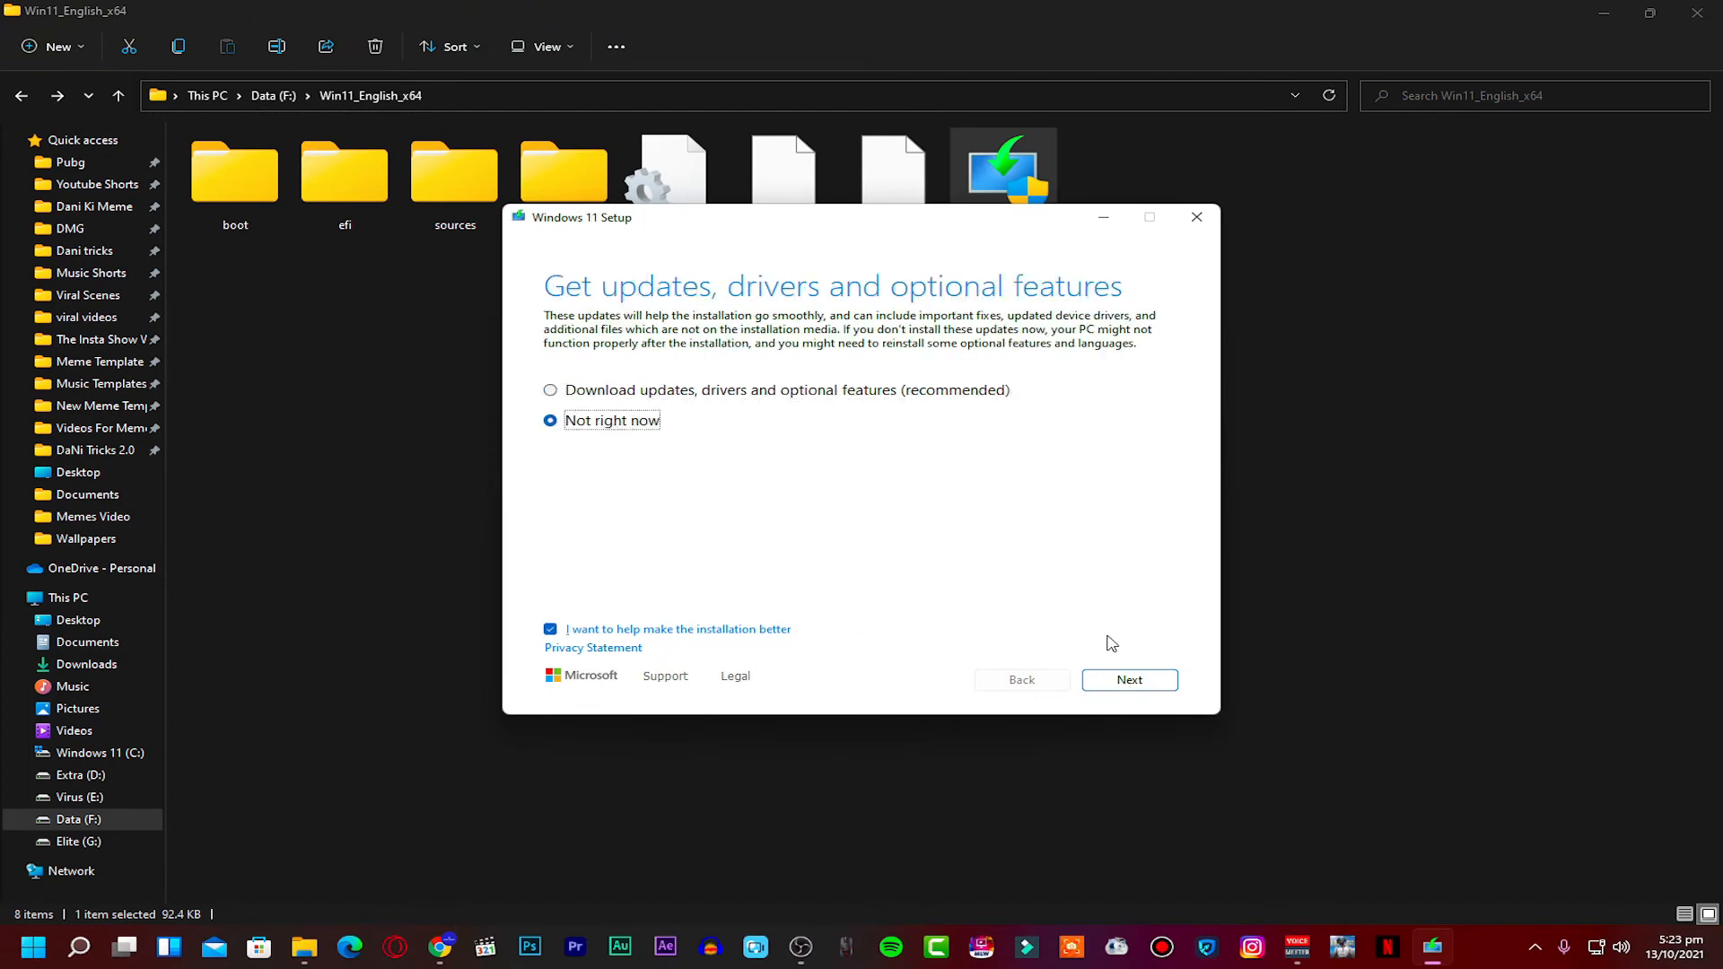
left_click(1119, 681)
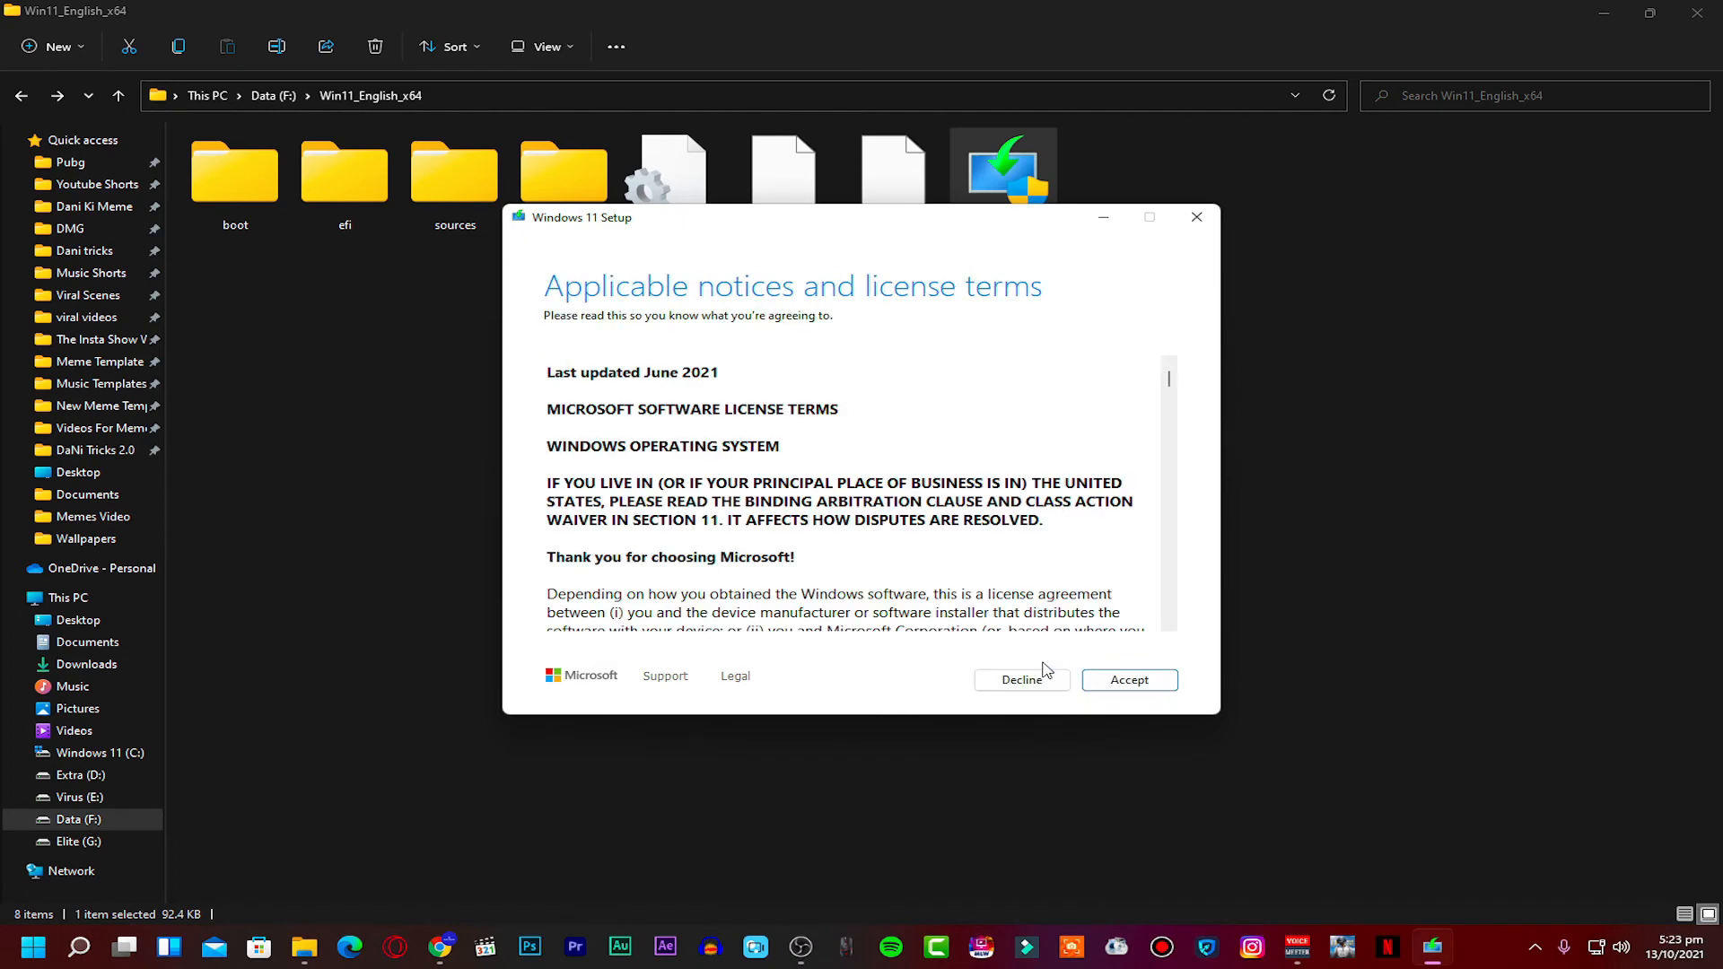
Skim the applicable notices and license terms, and quit Windows 11 Setup without accepting them
scroll(947, 466, "down", 10)
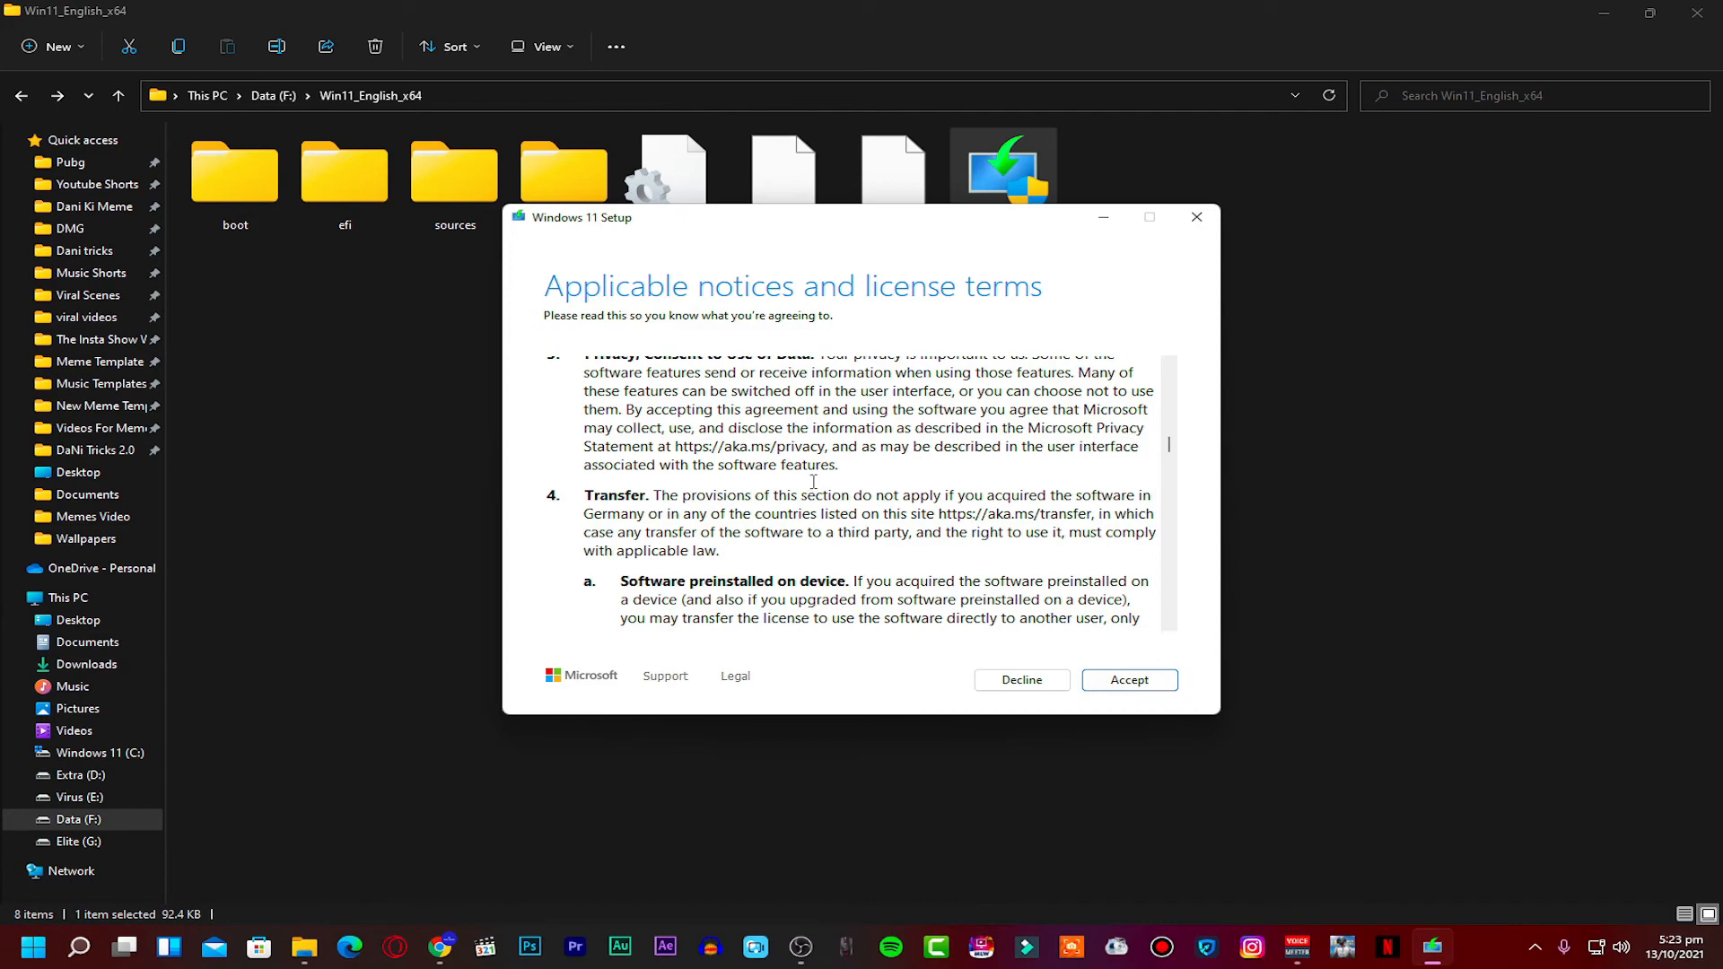
scroll(815, 469, "up", 10)
scroll(814, 468, "up", 3)
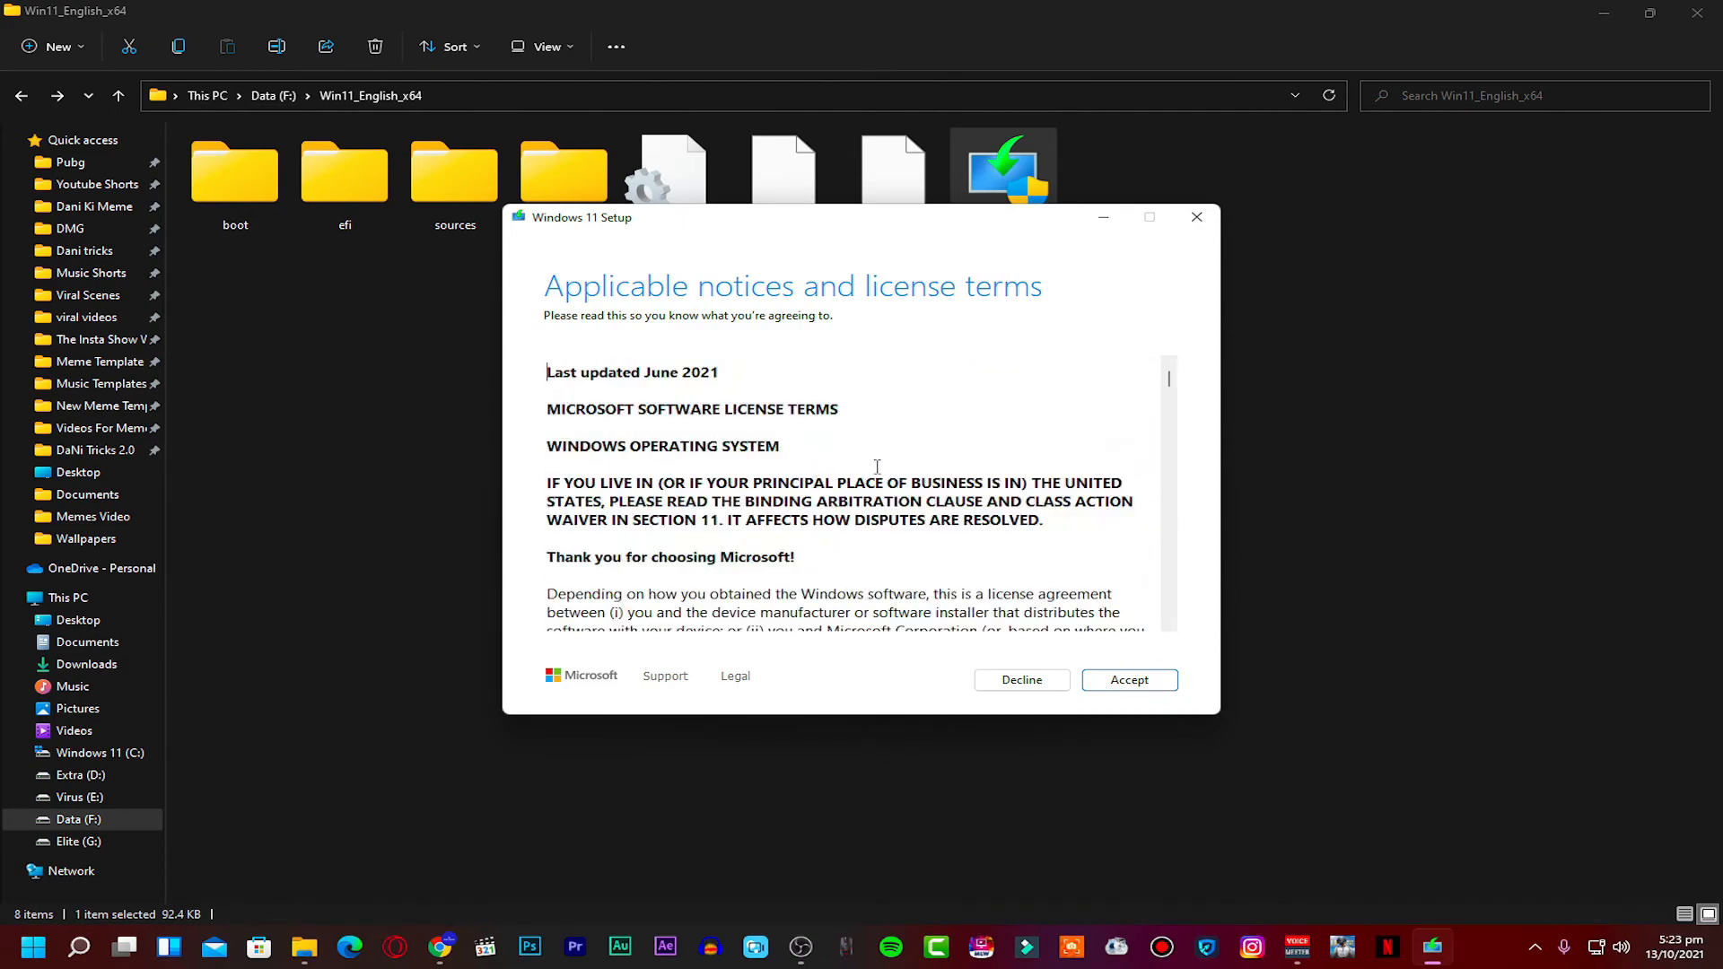
left_click(1196, 216)
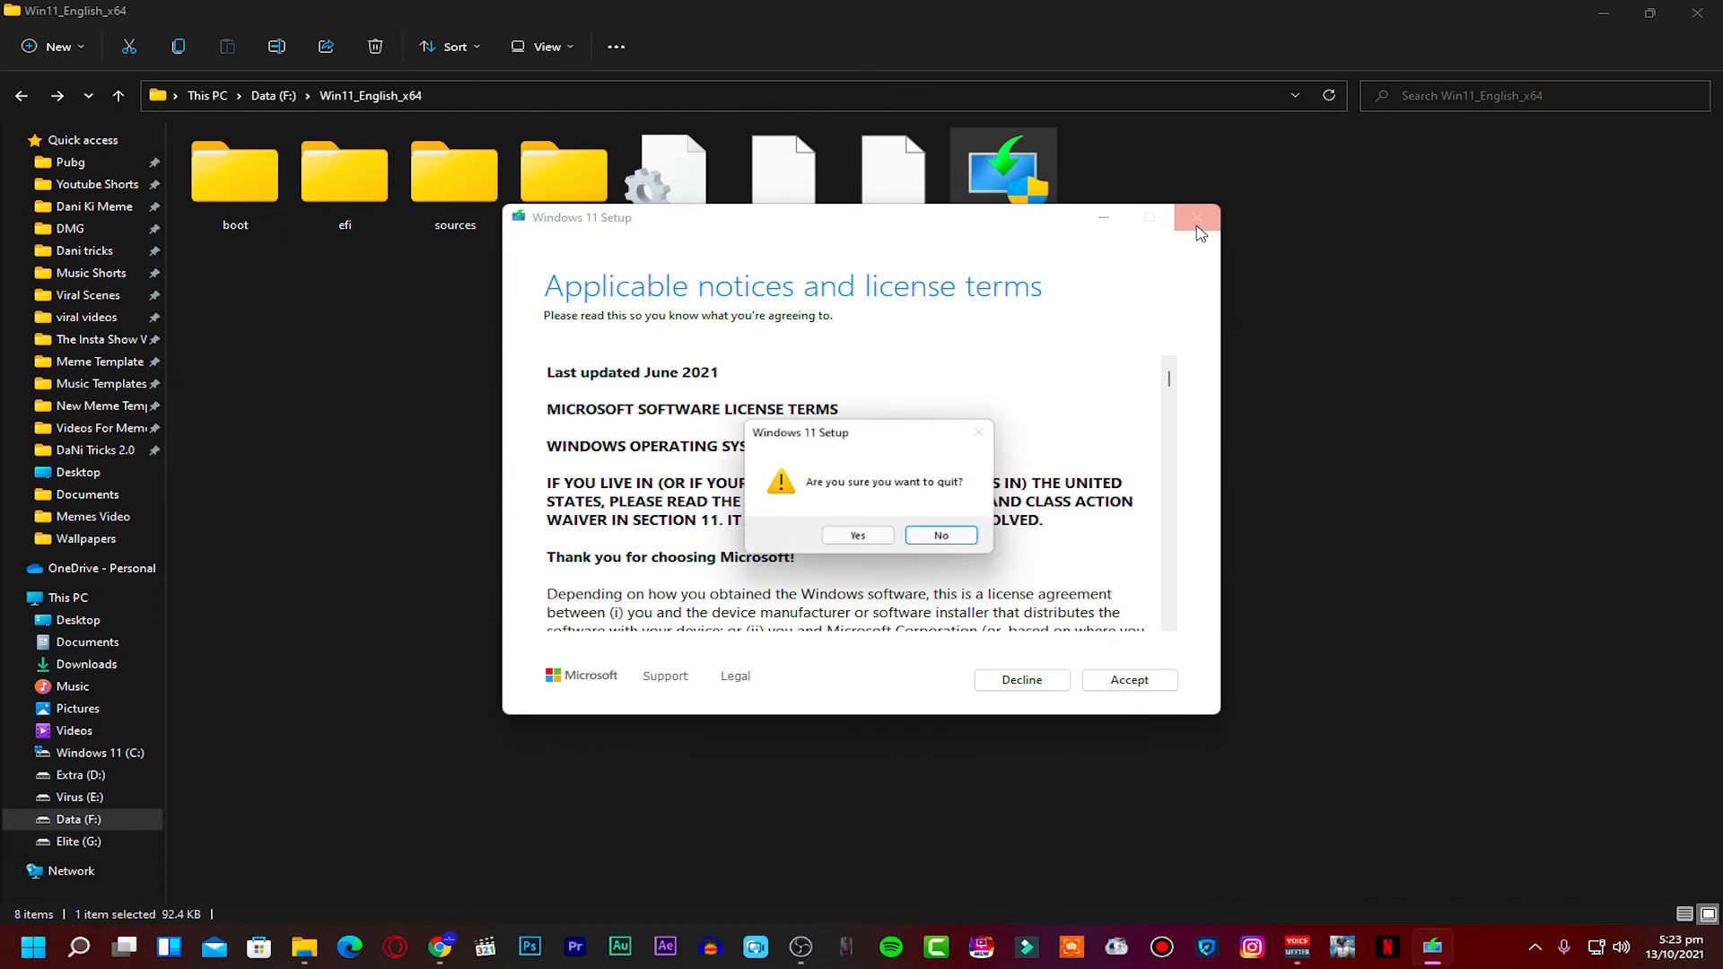
left_click(857, 538)
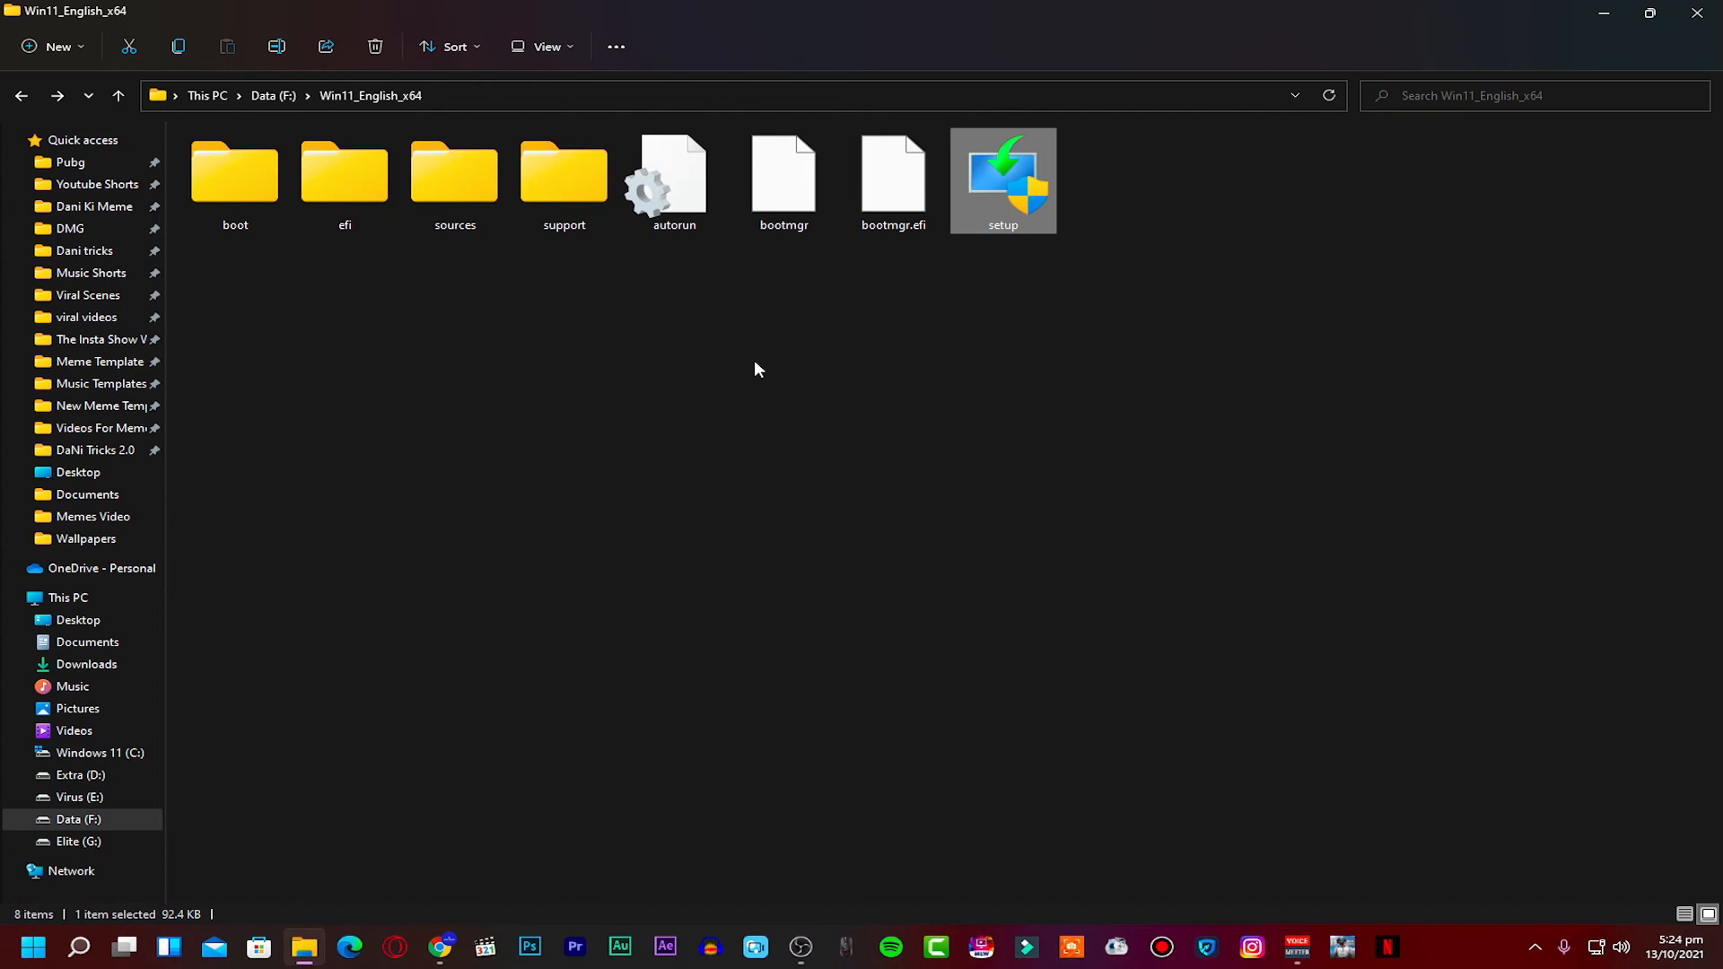
Return to the Data (F:) drive, close File Explorer and refresh the desktop
left_click(22, 95)
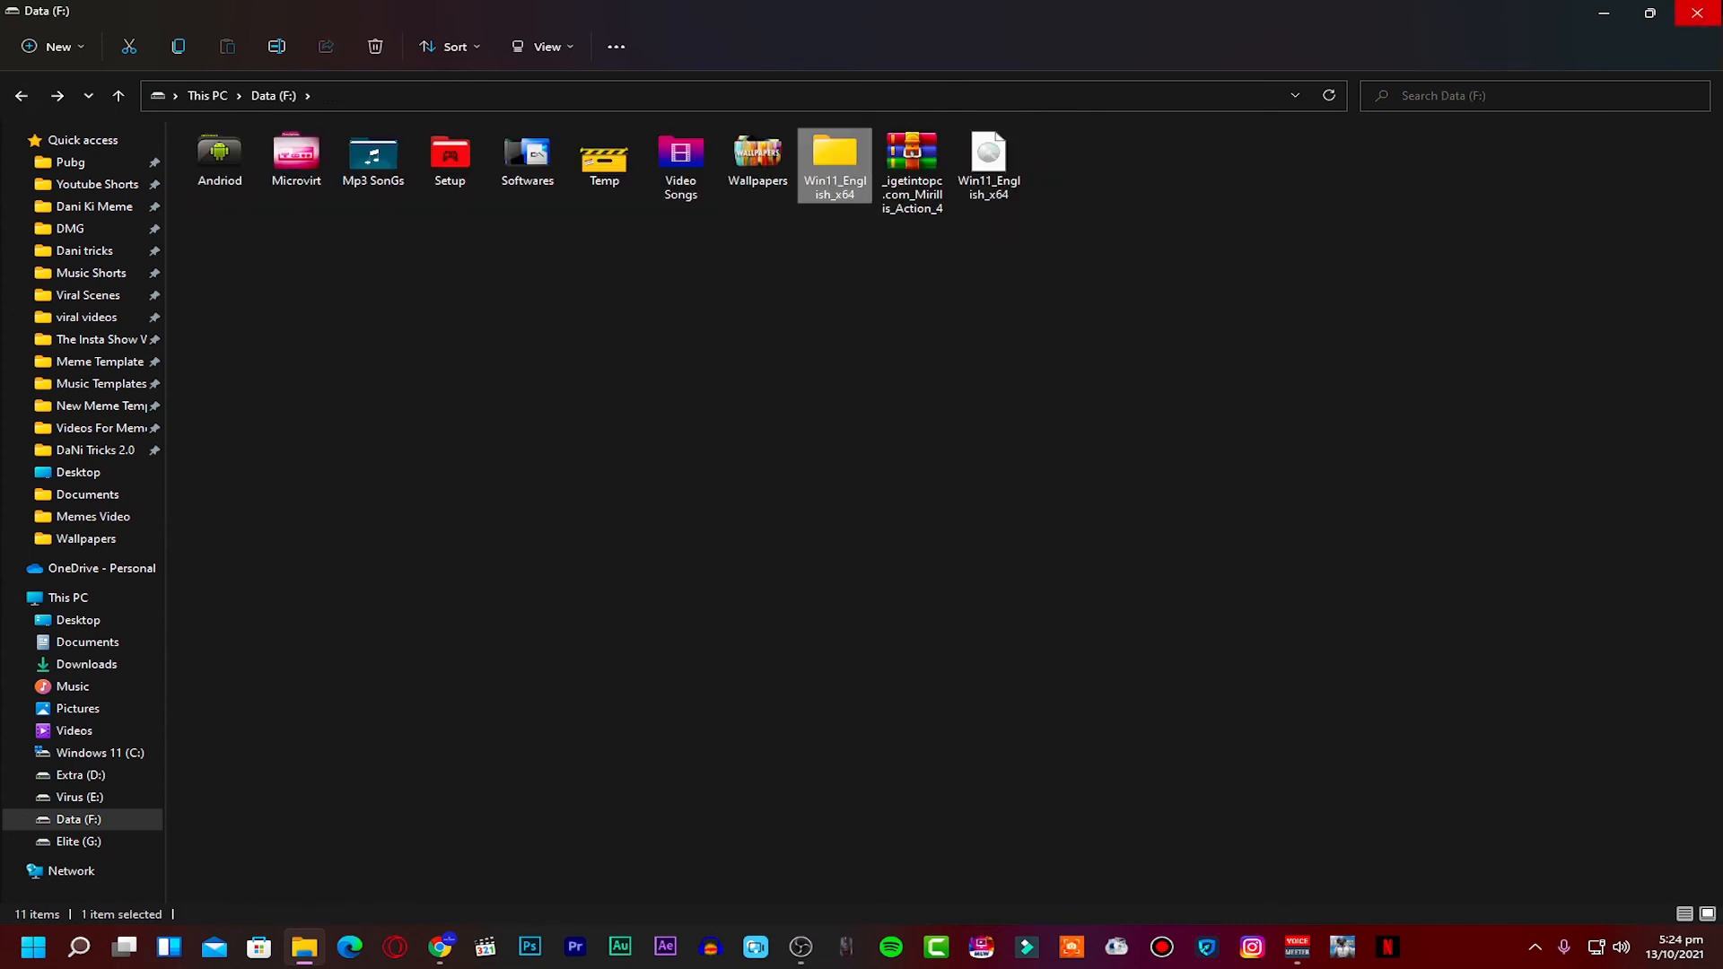
left_click(1699, 12)
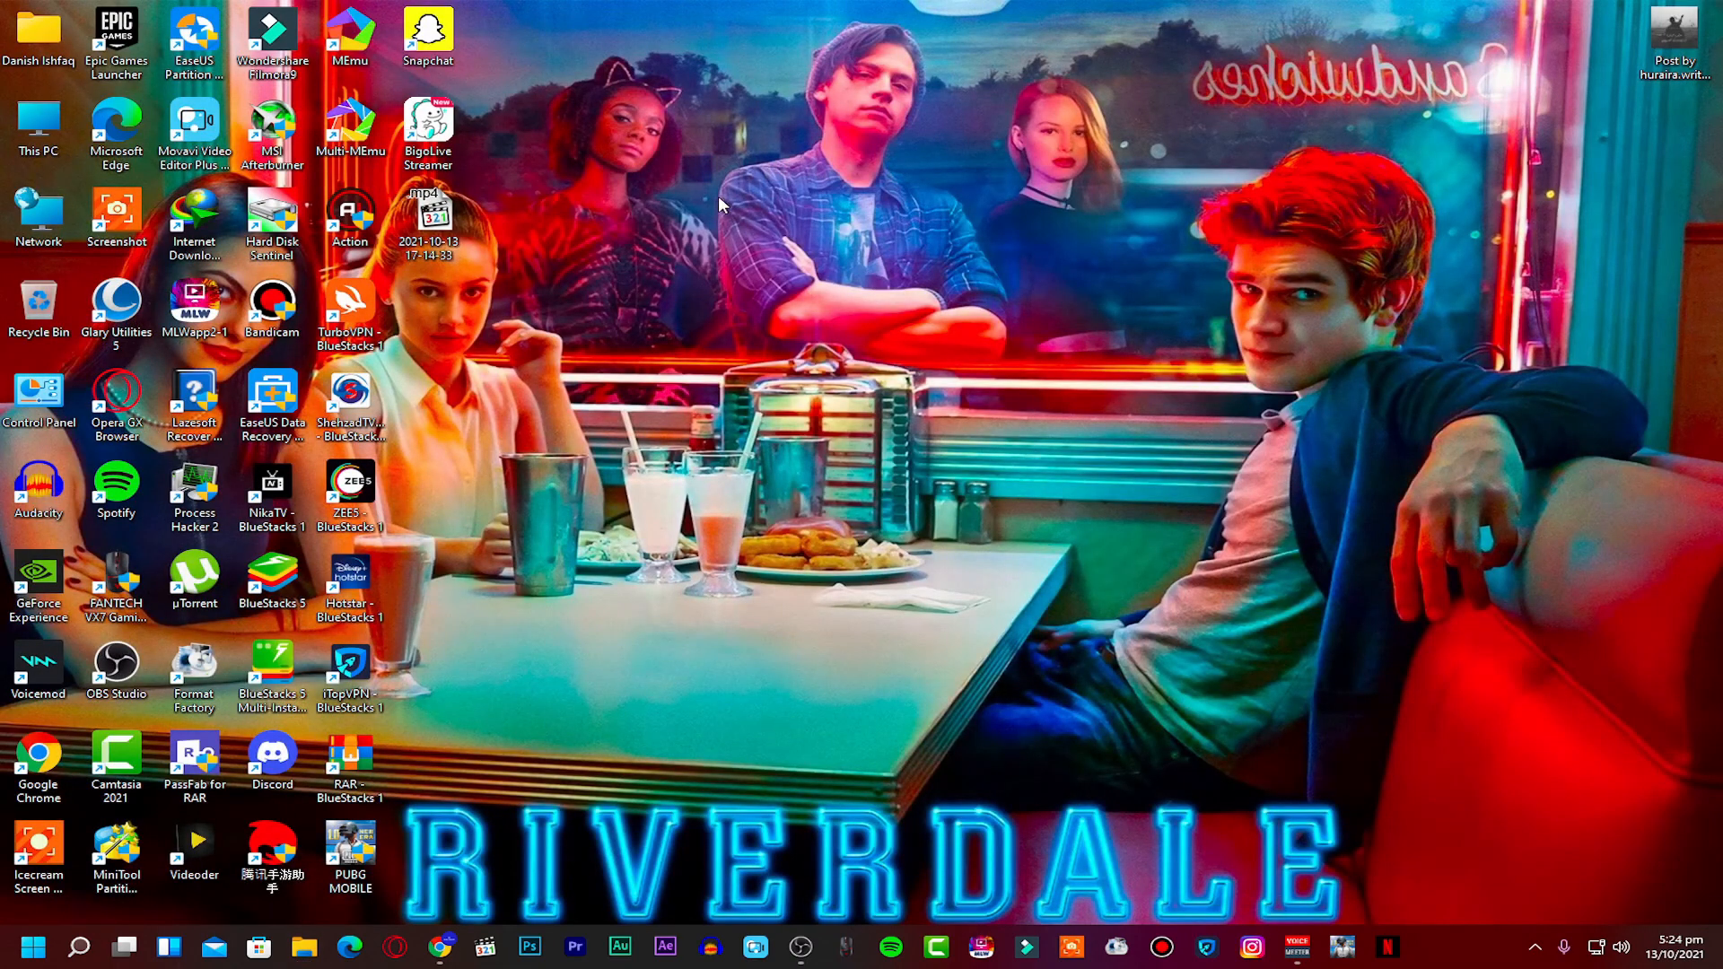
right_click(765, 161)
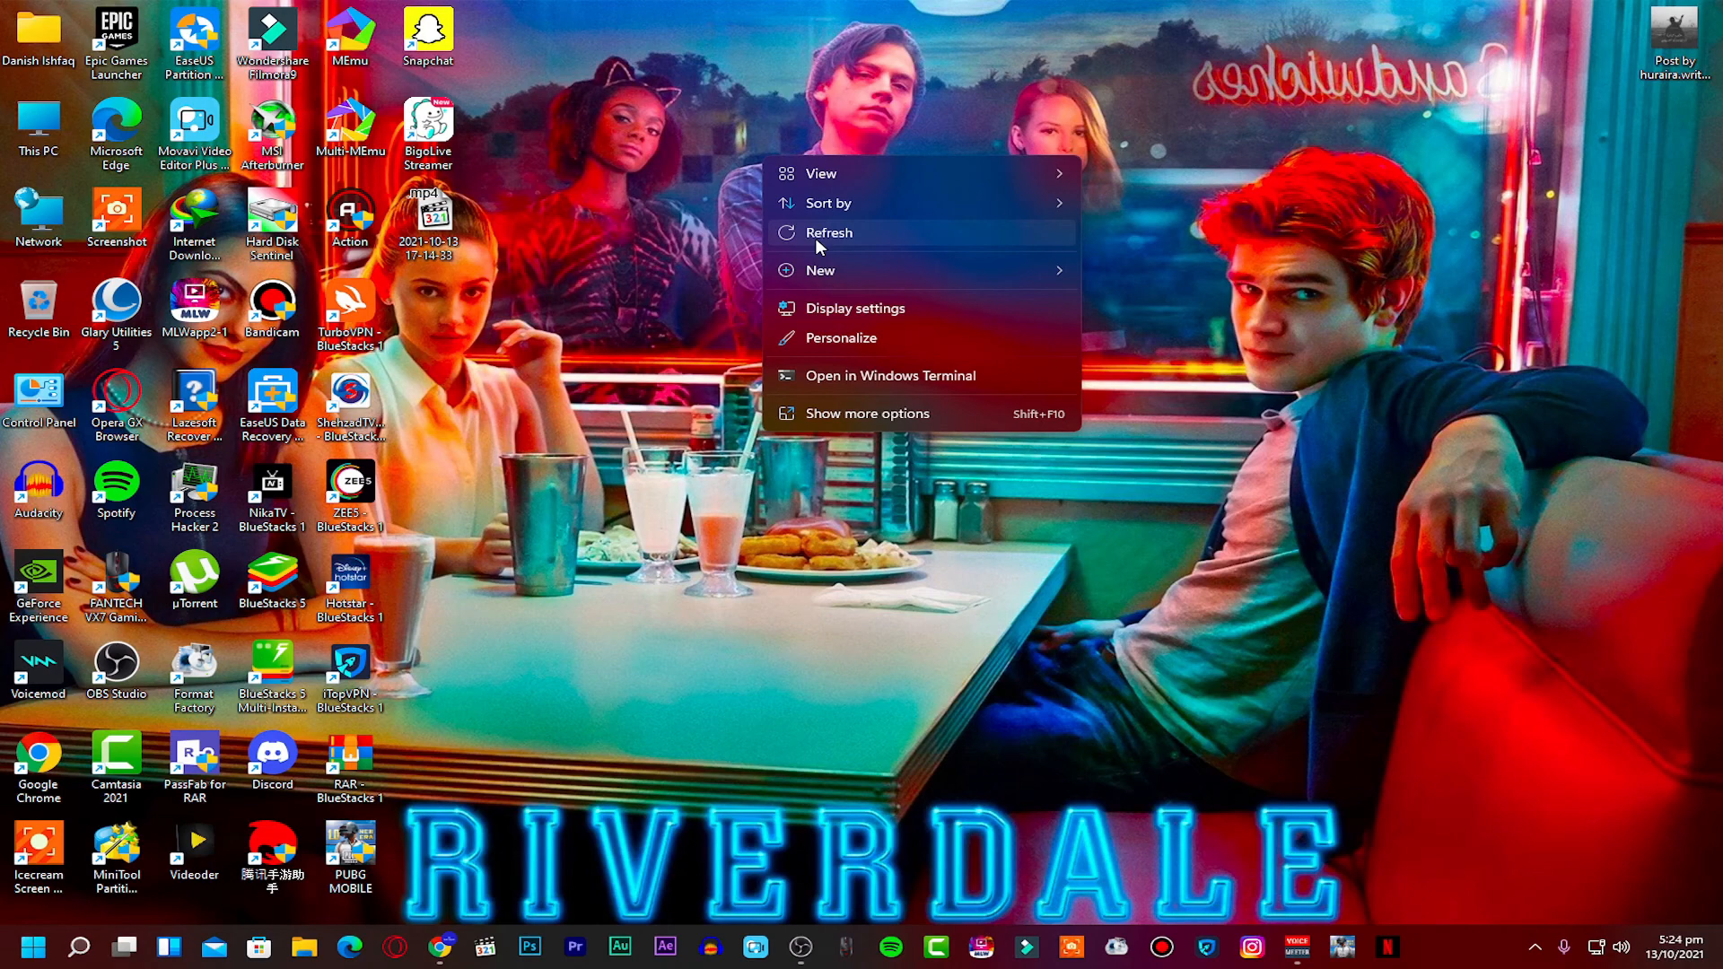
left_click(815, 235)
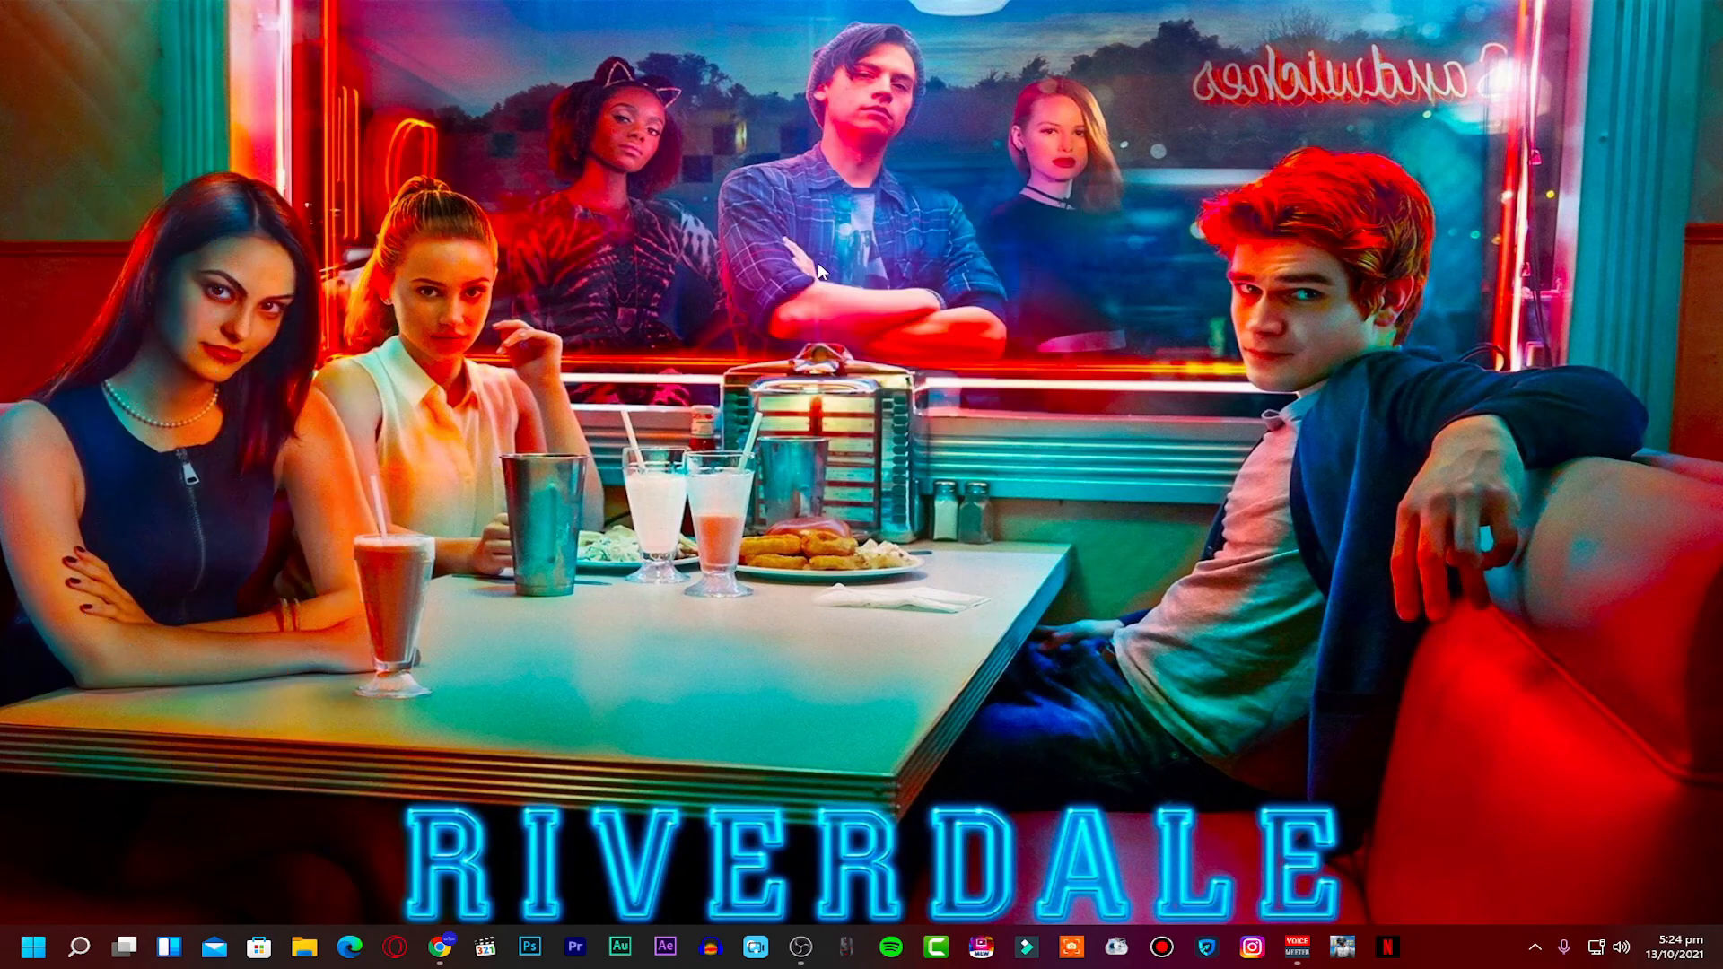